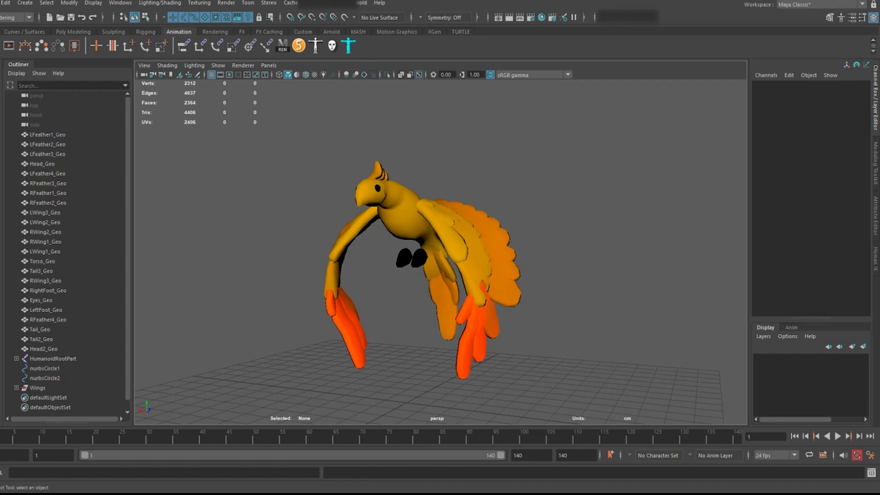
Display the phoenix rig's joints and control curves in the viewport and select the left wing's first joint.
alt+middle_drag(515, 275, 501, 263)
alt+drag(512, 254, 493, 260)
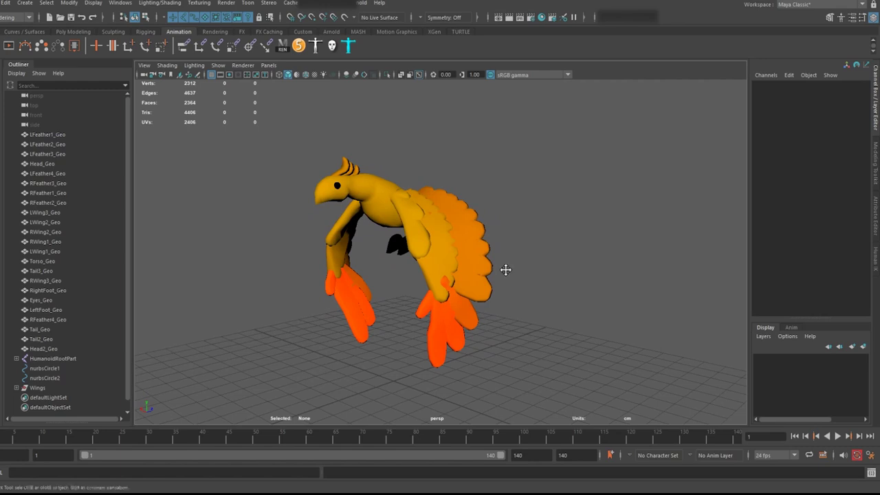
alt+middle_drag(505, 270, 509, 270)
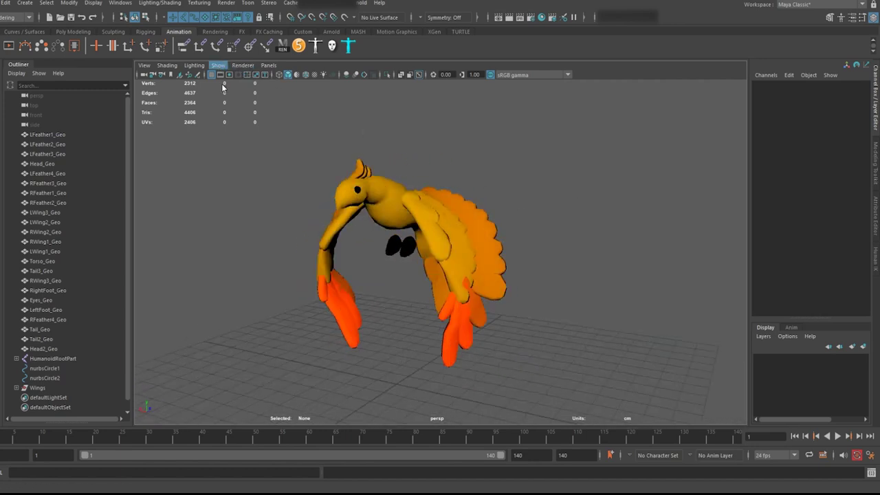
mouse_move(479, 165)
alt+mouse_down()
mouse_move(580, 169)
mouse_move(537, 153)
mouse_move(469, 160)
alt+mouse_up()
scroll(427, 210, up, 3)
click(398, 222)
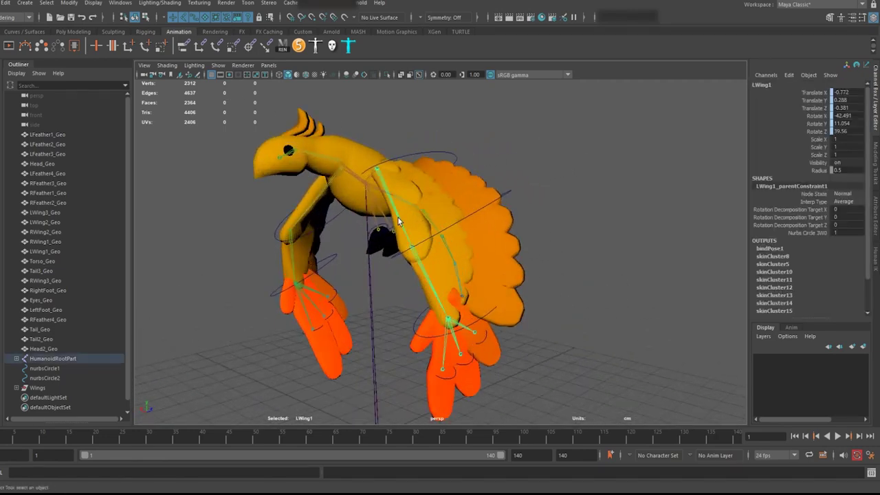
Select the left wing's control curves and try rotating them.
alt+drag(515, 245, 440, 239)
alt+middle_drag(415, 242, 441, 229)
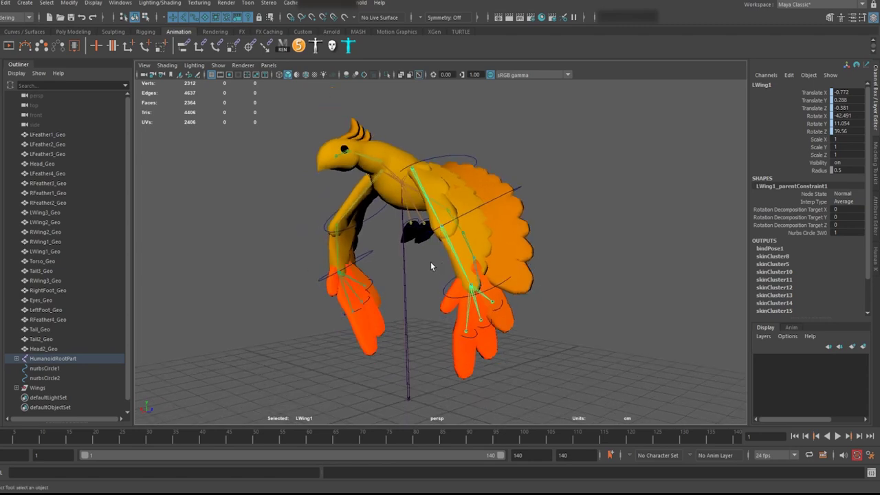
alt+drag(418, 260, 461, 264)
click(463, 156)
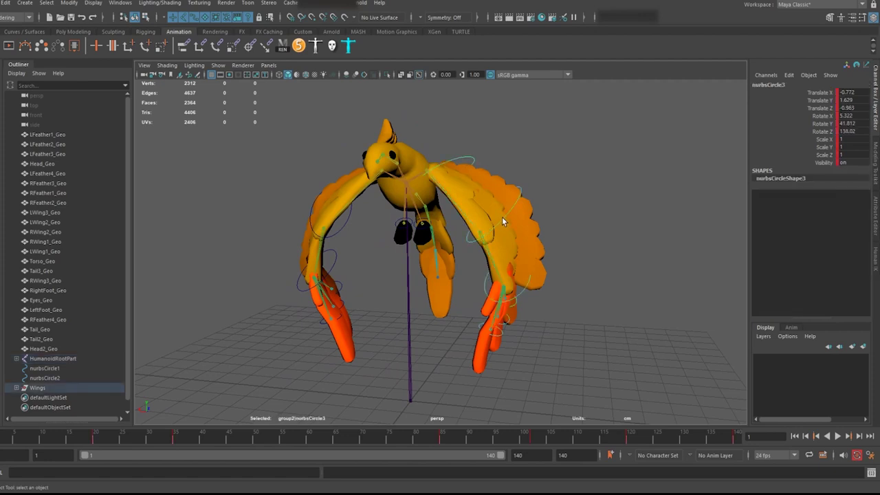
scroll(488, 229, down, 2)
key(e)
alt+drag(489, 213, 523, 198)
alt+drag(387, 181, 386, 247)
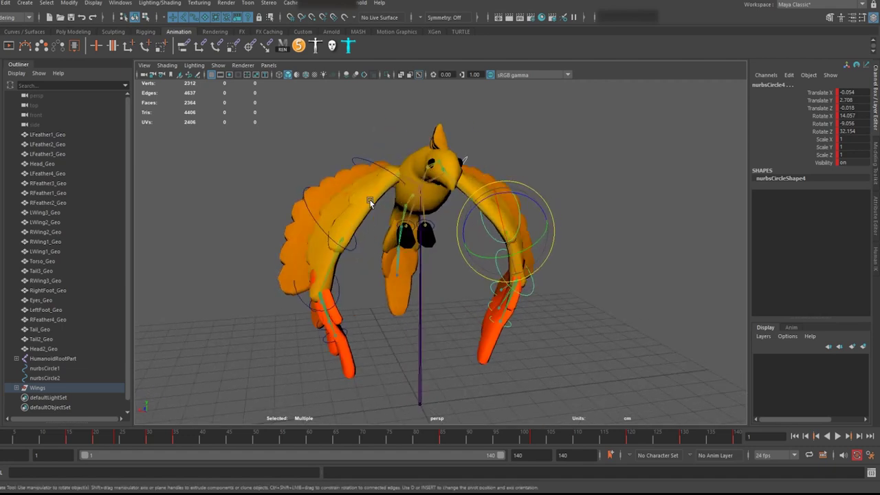
Select the three feather control curves at the left wing's tip, try rotating them together, and undo the rotation.
alt+drag(369, 205, 510, 228)
click(311, 209)
click(310, 209)
scroll(516, 226, up, 3)
click(503, 289)
click(507, 283)
scroll(529, 265, up, 3)
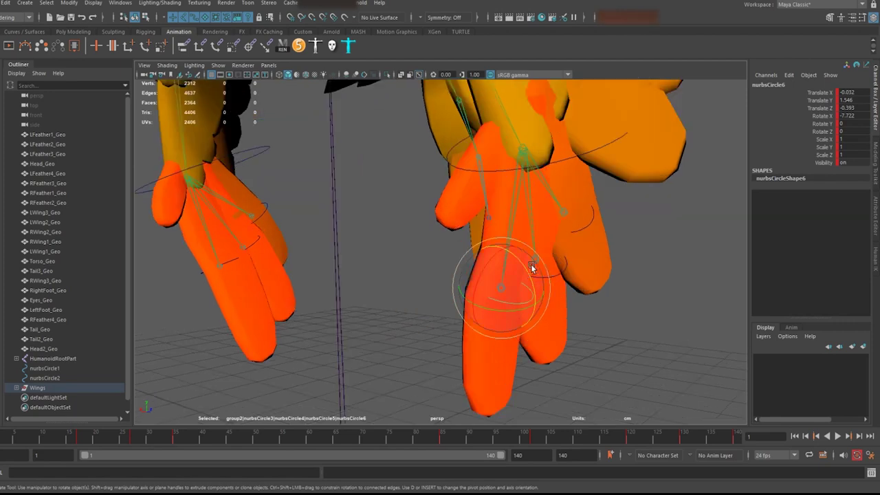
shift+click(562, 271)
shift+click(586, 227)
scroll(586, 226, down, 3)
mouse_move(539, 217)
mouse_down()
mouse_move(548, 251)
mouse_move(536, 213)
mouse_up()
scroll(522, 236, down, 4)
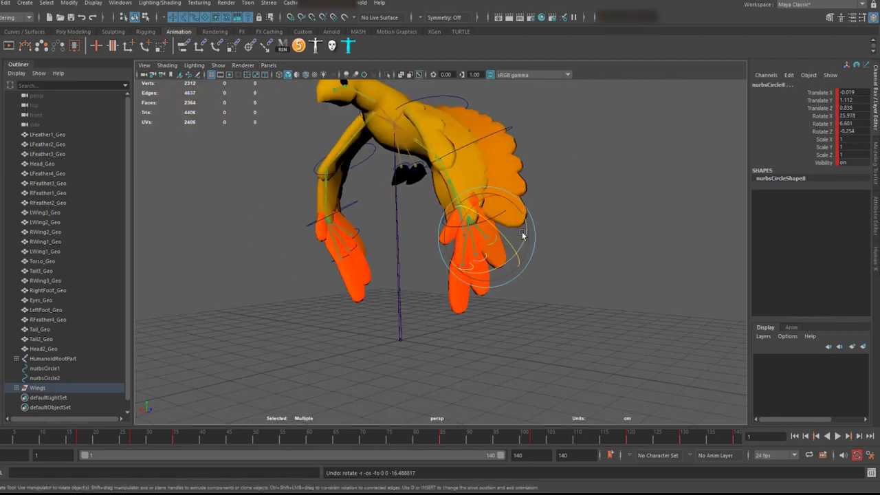
Select the Head2 joint, then play back and scrub the phoenix animation.
alt+drag(416, 255, 369, 278)
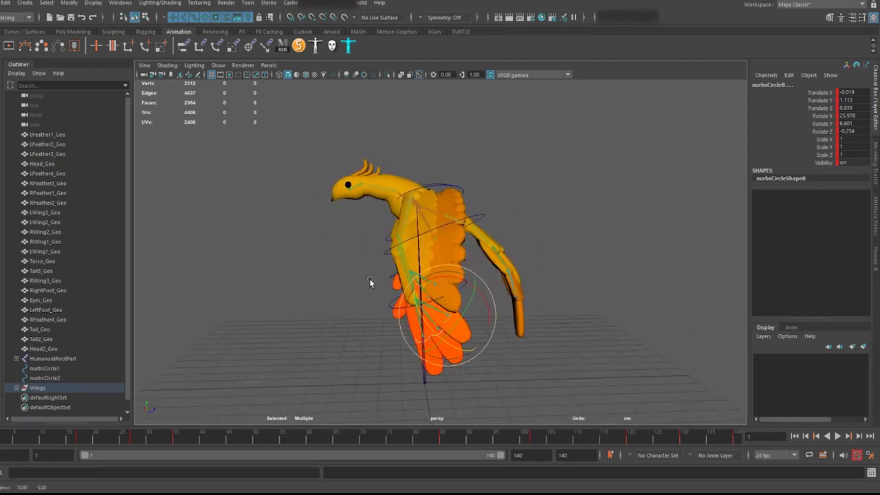
alt+right_drag(369, 279, 413, 311)
click(440, 255)
drag(441, 255, 404, 282)
key(alt+v)
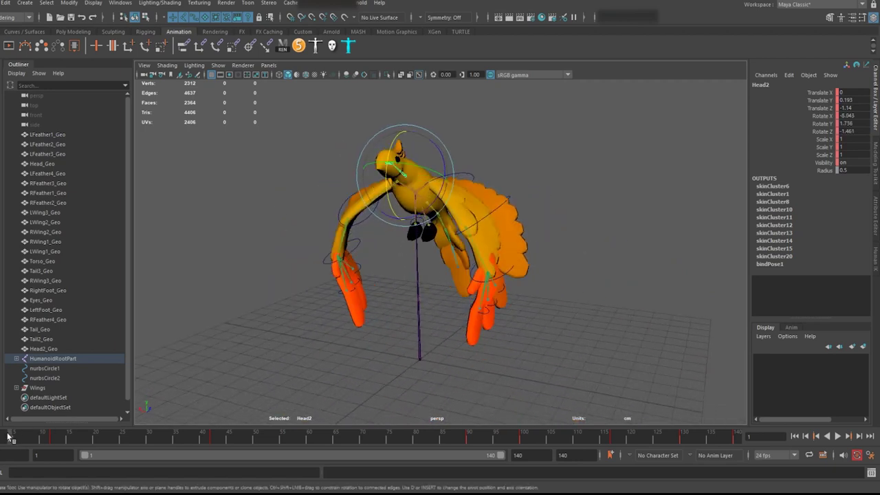
mouse_move(104, 438)
mouse_down()
mouse_move(706, 438)
mouse_move(346, 440)
mouse_up()
key(Escape)
Select both foot joints under the torso, try moving them vertically, and undo the move.
alt+right_drag(308, 319, 435, 282)
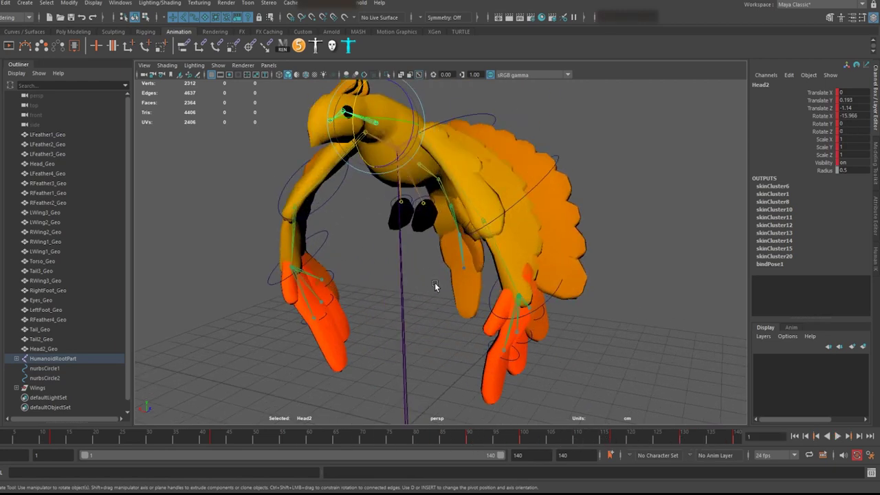
click(434, 283)
click(412, 200)
key(f)
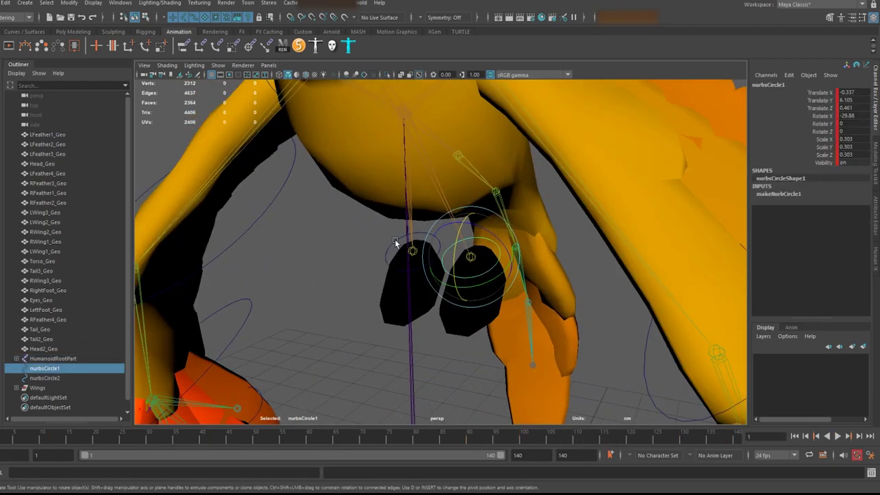
click(413, 253)
key(f)
shift+click(499, 264)
key(w)
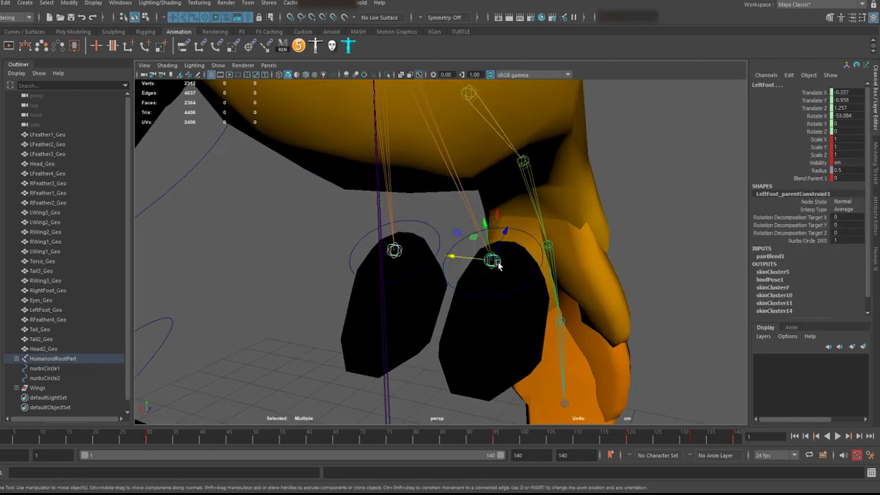
drag(487, 229, 469, 237)
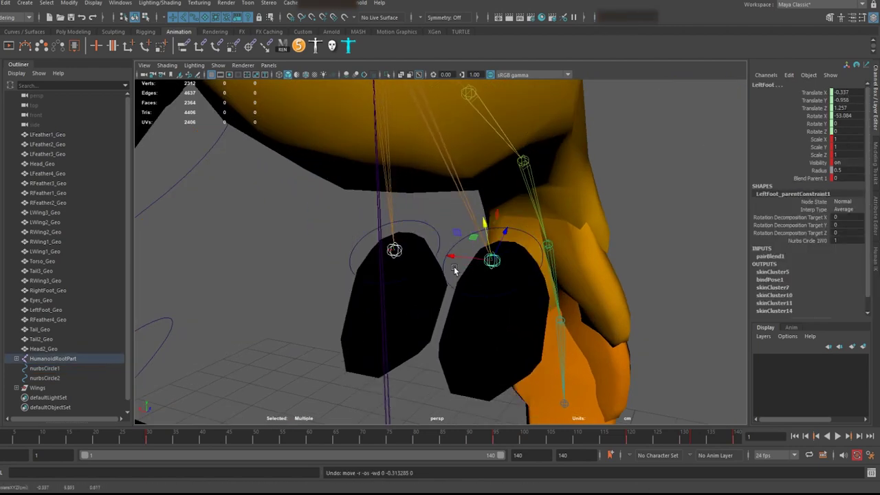
Select the Torso joint to highlight the skeleton hierarchy below it and examine it from another angle.
scroll(439, 257, down, 3)
scroll(417, 224, down, 3)
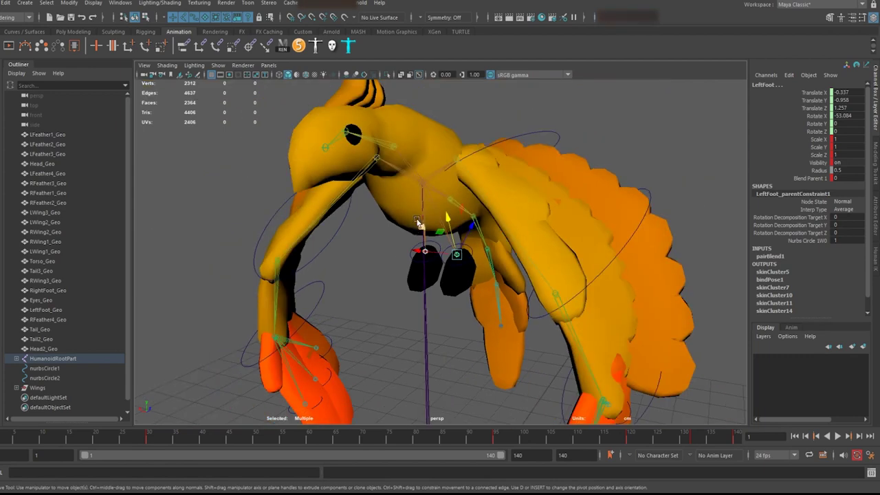
scroll(420, 211, up, 2)
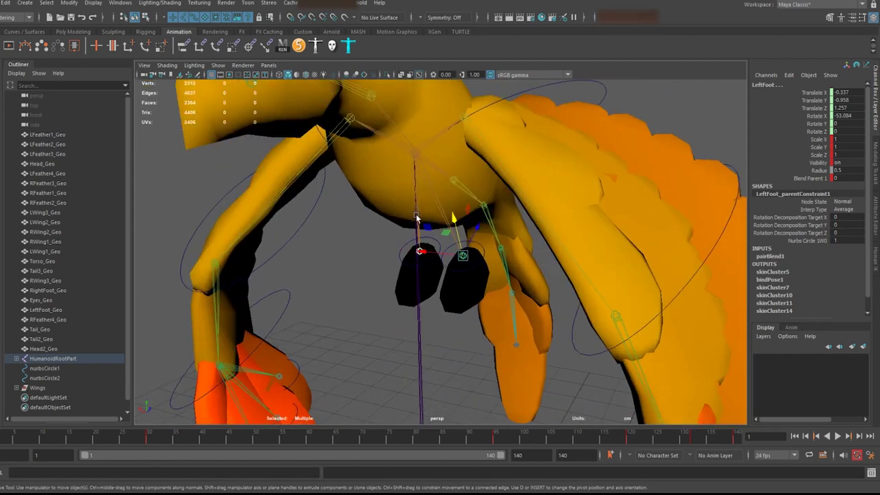
scroll(423, 227, down, 3)
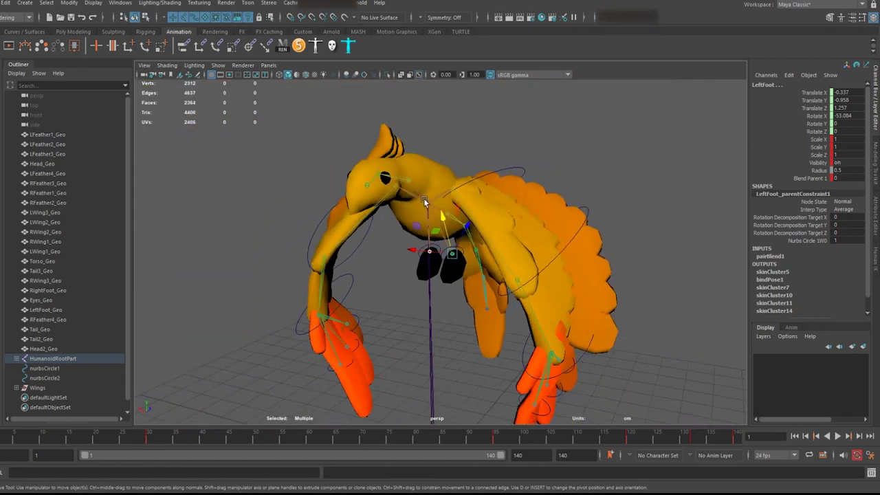
click(425, 201)
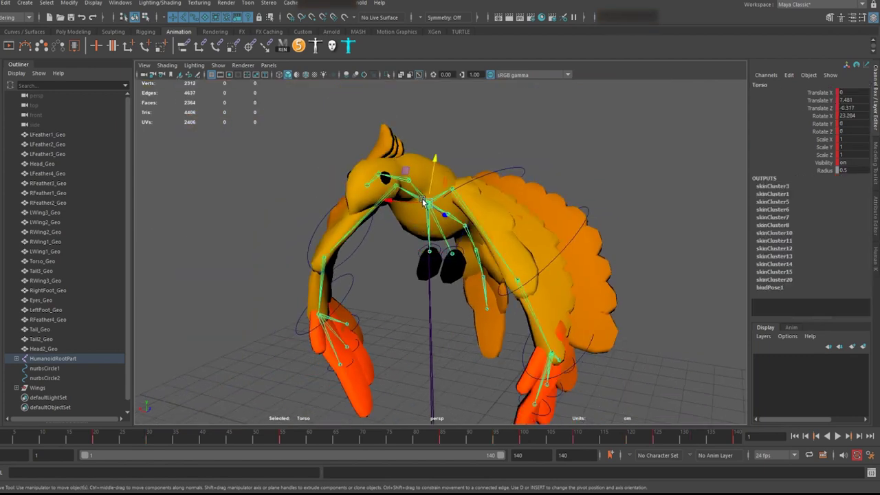
alt+drag(436, 189, 339, 169)
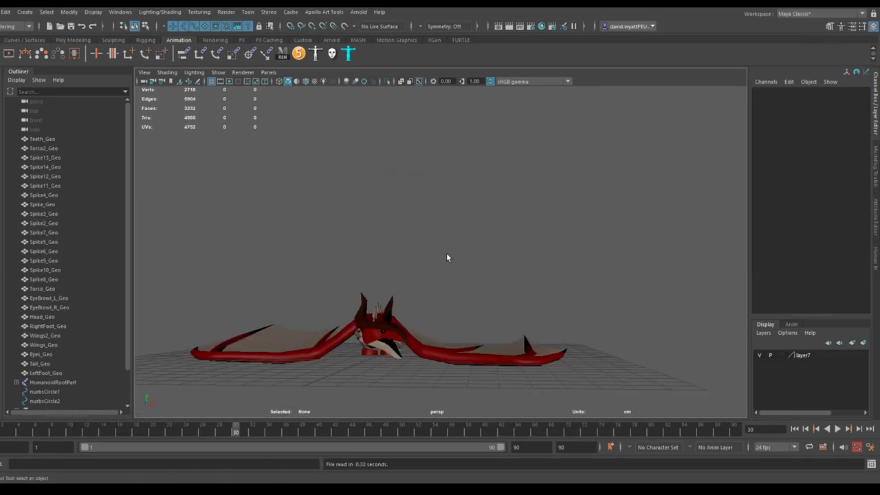
Play the red dragon's animation and scrub through it to frame 43.
key(alt+v)
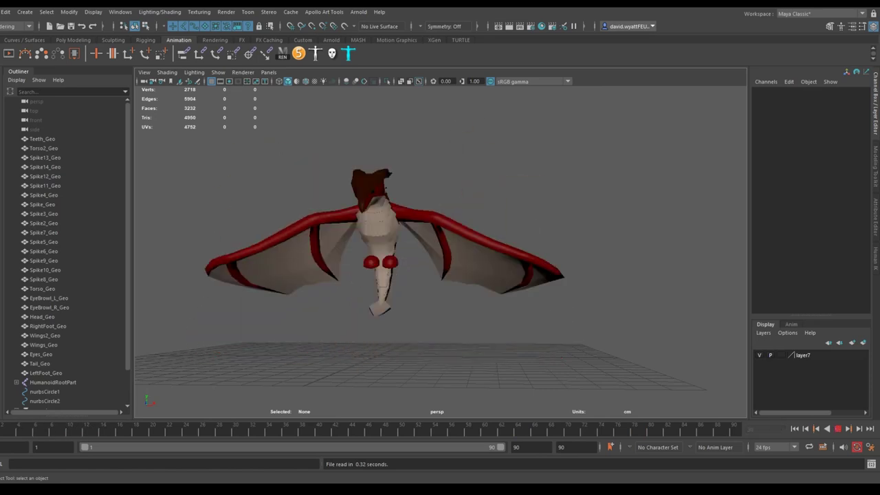
alt+drag(337, 256, 423, 246)
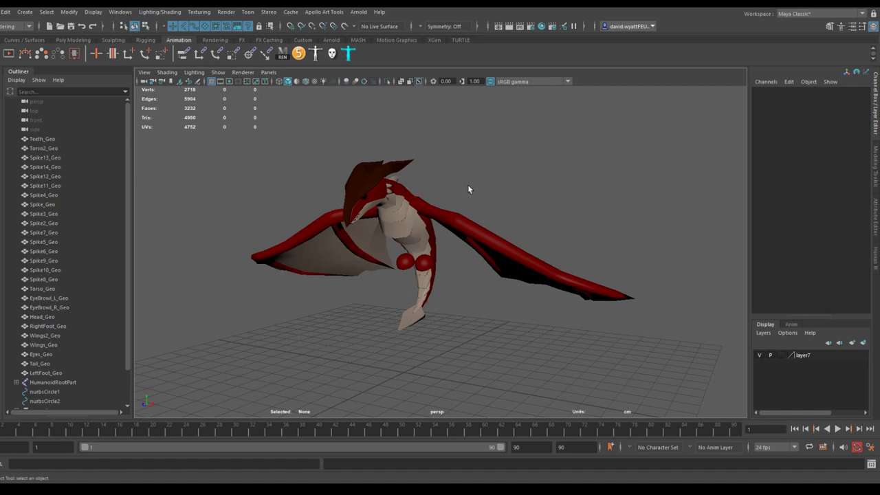
alt+drag(471, 189, 486, 204)
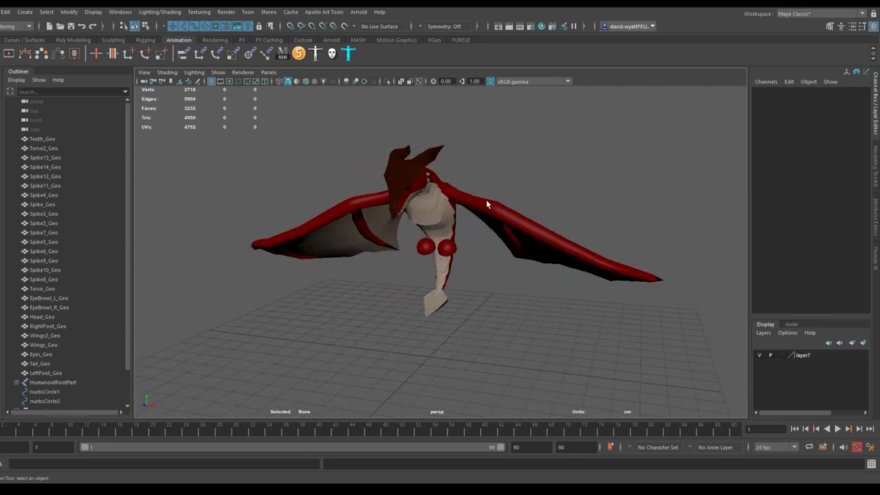
drag(14, 431, 344, 433)
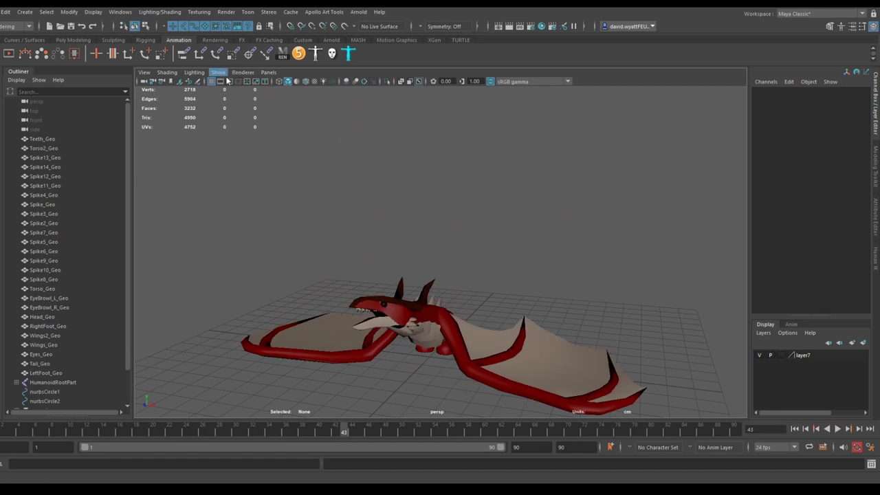
Display the dragon rig's joints and control curves and return the animation to frame 1.
alt+drag(231, 100, 289, 309)
drag(91, 431, 2, 416)
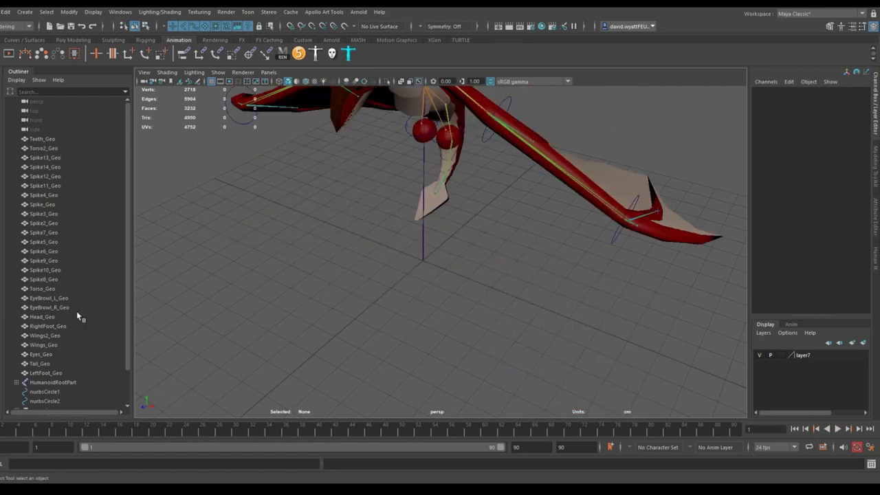
scroll(432, 200, down, 4)
alt+middle_drag(432, 201, 438, 268)
scroll(438, 268, up, 3)
Select the first two control curves of the dragon's left wing, try rotating them, and undo the rotation.
click(455, 205)
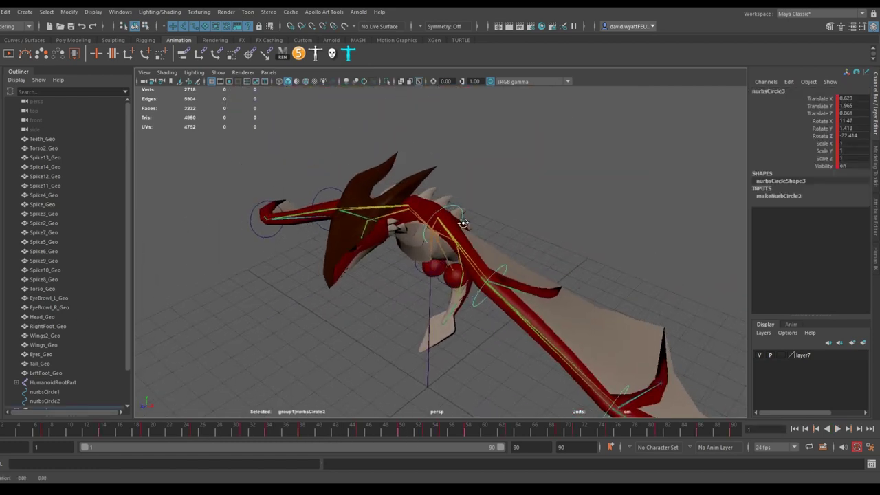
alt+drag(459, 255, 509, 245)
shift+click(541, 243)
key(e)
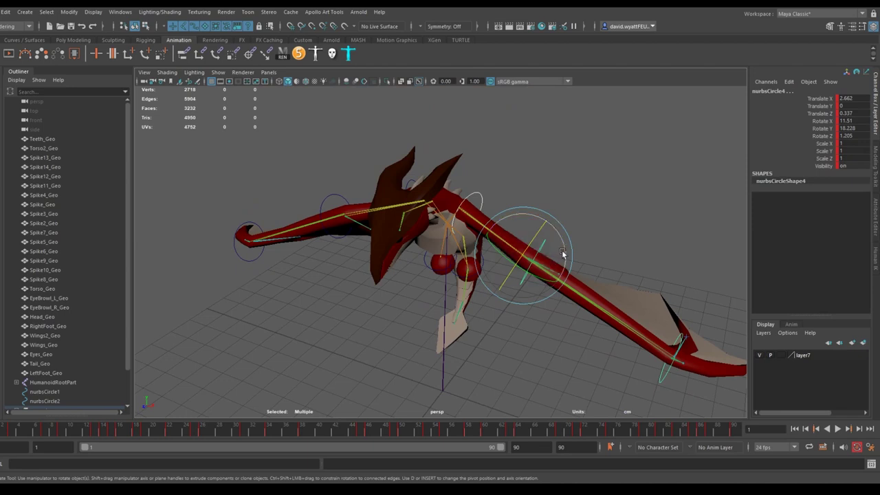
drag(561, 253, 566, 255)
key(ctrl+z)
Select the spike joints inside the dragon's wing, try rotating them, and undo the rotations.
alt+drag(639, 249, 433, 232)
click(560, 235)
click(397, 197)
drag(394, 183, 471, 204)
scroll(448, 210, up, 3)
key(ctrl+z)
click(451, 235)
key(ctrl+z)
shift+click(403, 196)
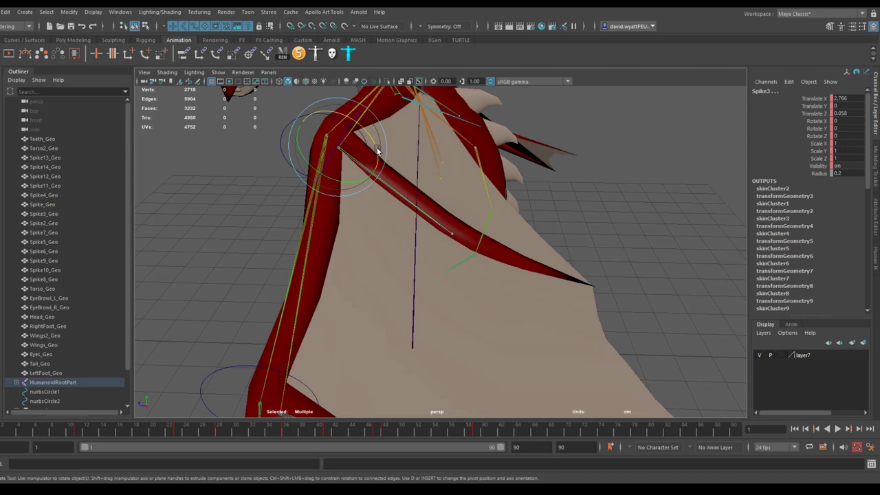
drag(375, 145, 383, 152)
key(ctrl+z)
Select the Wings2_Geo membrane mesh to examine both wings' geometry, then clear the selection.
scroll(410, 191, down, 3)
alt+drag(410, 194, 318, 252)
click(340, 259)
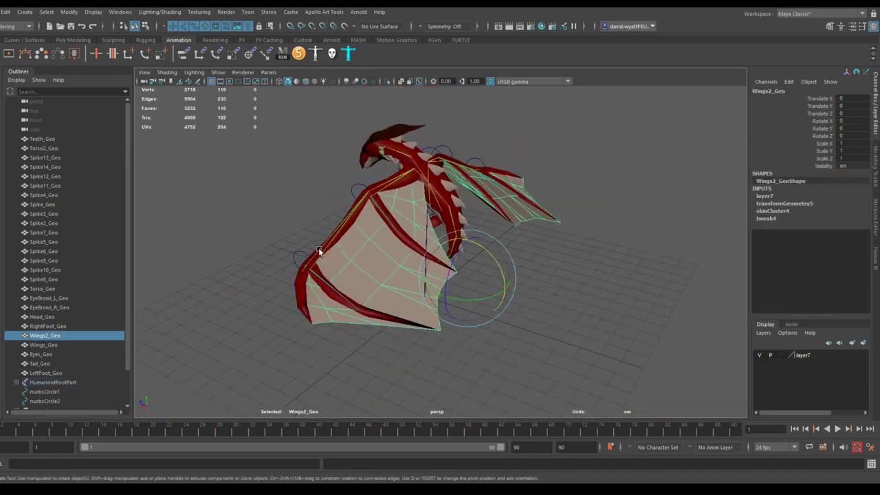
alt+drag(411, 223, 398, 268)
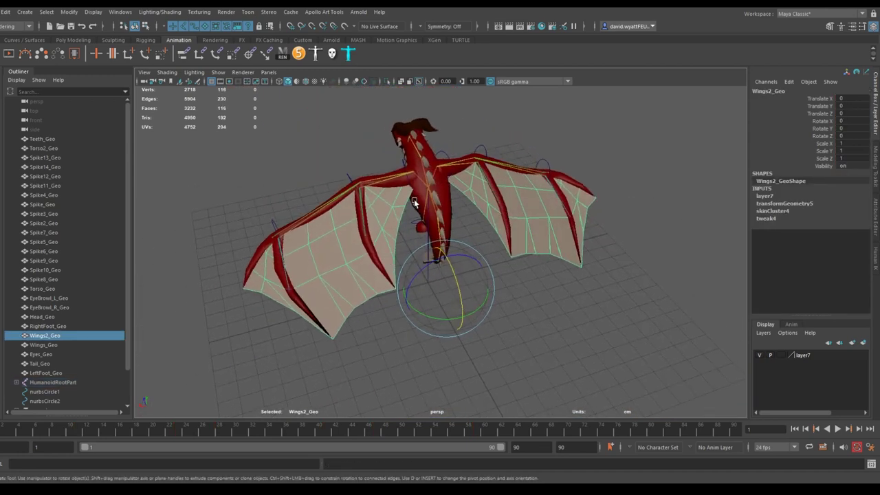
shift+click(416, 194)
scroll(396, 196, up, 4)
alt+drag(397, 197, 378, 199)
click(492, 159)
scroll(313, 151, up, 4)
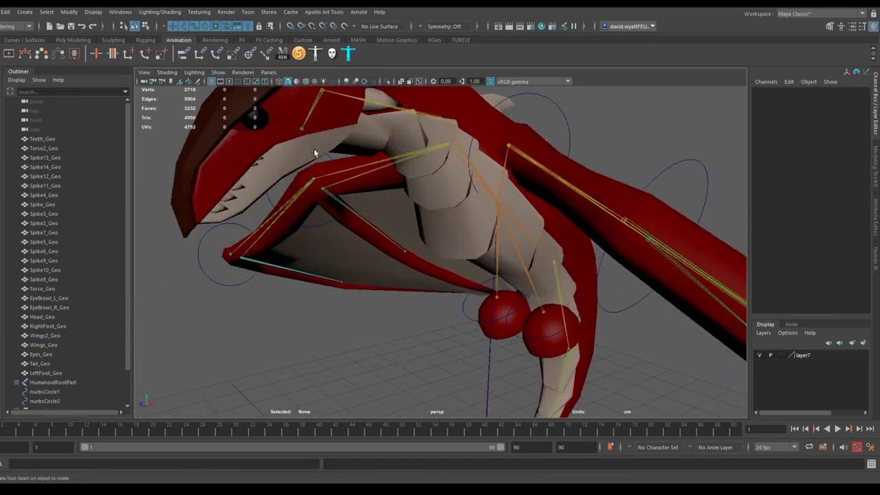
Select the Teeth joint in the dragon's head, try rotating it about X, and undo the rotations.
click(303, 133)
key(e)
alt+drag(302, 147, 330, 205)
key(ctrl+z)
scroll(336, 209, down, 5)
alt+drag(359, 233, 385, 256)
scroll(287, 247, up, 4)
drag(304, 190, 327, 200)
alt+drag(327, 200, 421, 229)
scroll(398, 240, up, 3)
scroll(453, 193, down, 4)
key(ctrl+z)
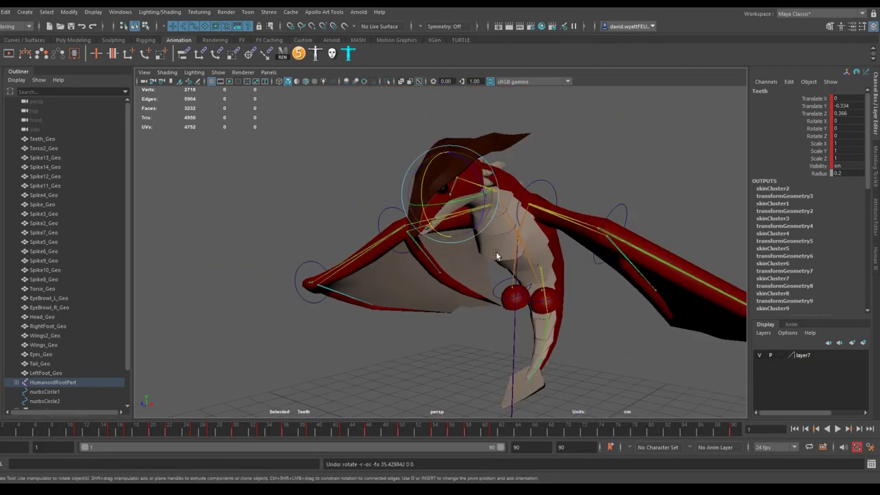
Scrub the dragon's animation back to frame 1 and view the whole rig.
alt+middle_drag(497, 257, 365, 271)
mouse_move(365, 272)
alt+mouse_down()
mouse_move(440, 282)
mouse_move(371, 264)
mouse_move(357, 272)
alt+mouse_up()
scroll(375, 274, down, 4)
drag(72, 430, 3, 423)
alt+drag(326, 295, 341, 303)
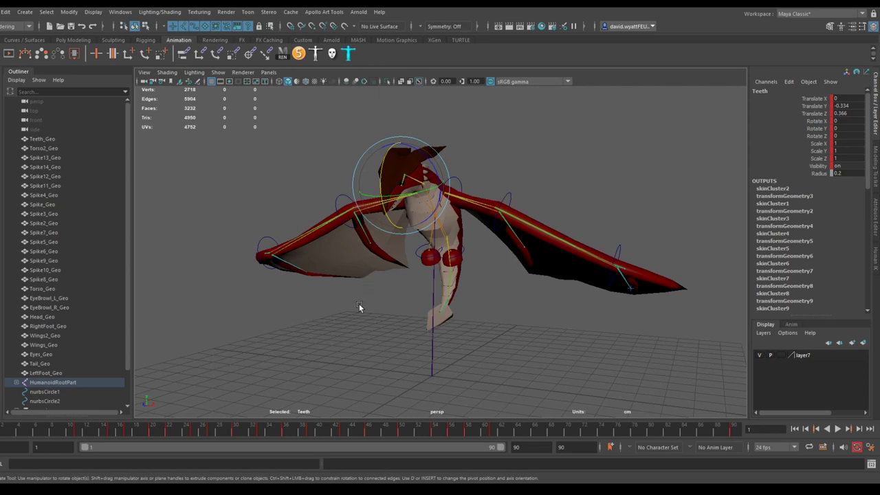
mouse_move(376, 300)
alt+mouse_down()
mouse_move(378, 290)
mouse_move(402, 294)
mouse_move(379, 291)
alt+mouse_up()
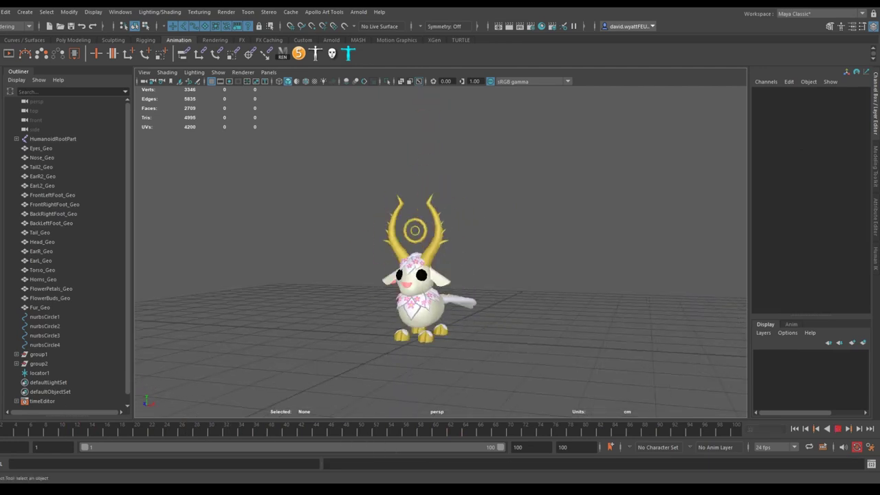
Review the horned creature's animation from the side, return to frame 1, and display its joints.
alt+drag(371, 310, 272, 311)
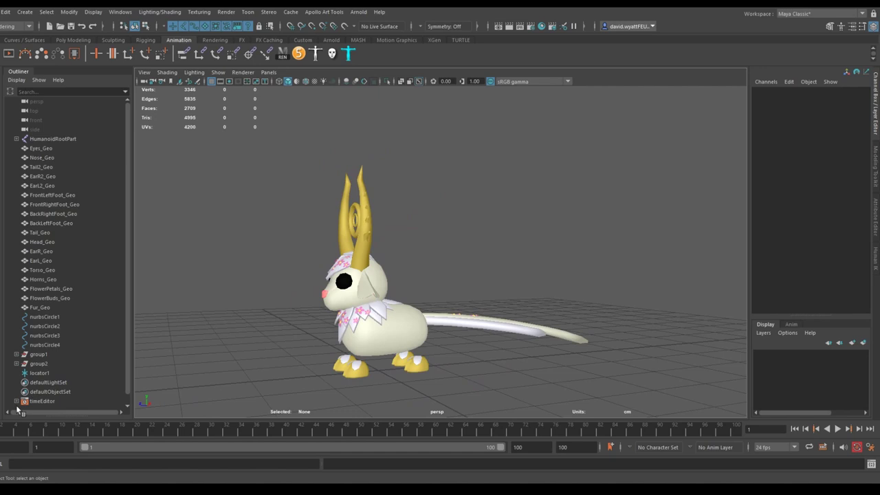
mouse_move(11, 428)
mouse_down()
mouse_move(481, 426)
mouse_move(586, 403)
mouse_move(664, 408)
mouse_move(434, 371)
mouse_move(0, 87)
mouse_up()
alt+drag(247, 189, 365, 218)
scroll(365, 219, up, 5)
alt+middle_drag(365, 219, 379, 268)
scroll(379, 268, up, 2)
Select locator1 at the center of the rings between the horns and scrub the animation to frame 12.
click(414, 241)
alt+drag(415, 241, 403, 281)
scroll(403, 279, up, 2)
drag(4, 433, 77, 431)
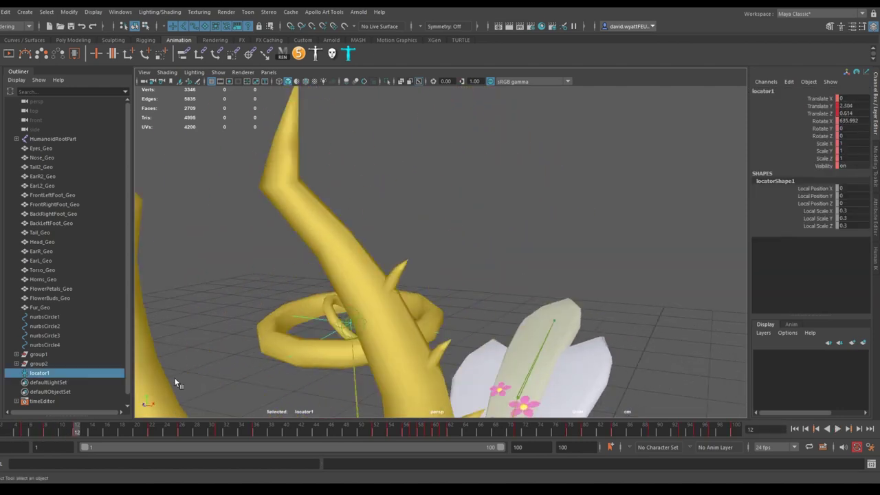
Try moving locator1 and its rings sideways along X and up between the horns, and undo the moves.
scroll(288, 352, down, 5)
key(w)
alt+drag(301, 348, 371, 331)
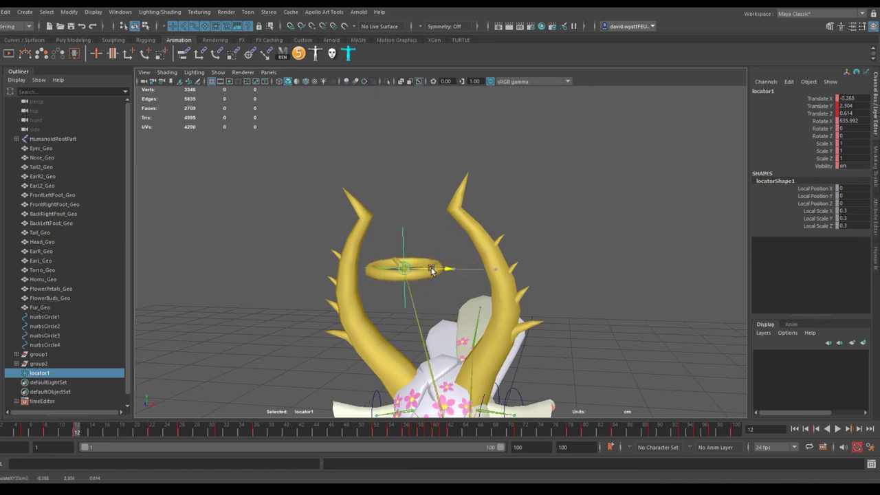
alt+drag(451, 269, 406, 204)
scroll(415, 297, up, 3)
click(413, 277)
scroll(413, 277, up, 5)
click(417, 251)
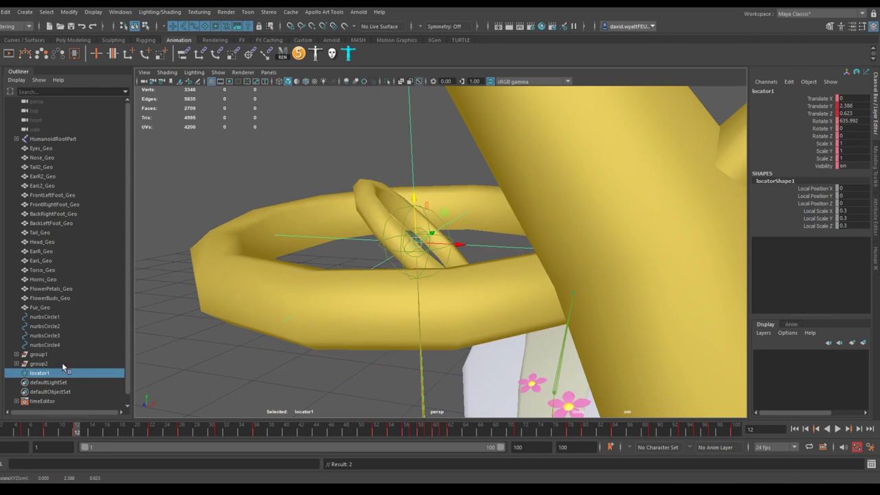
scroll(342, 265, down, 15)
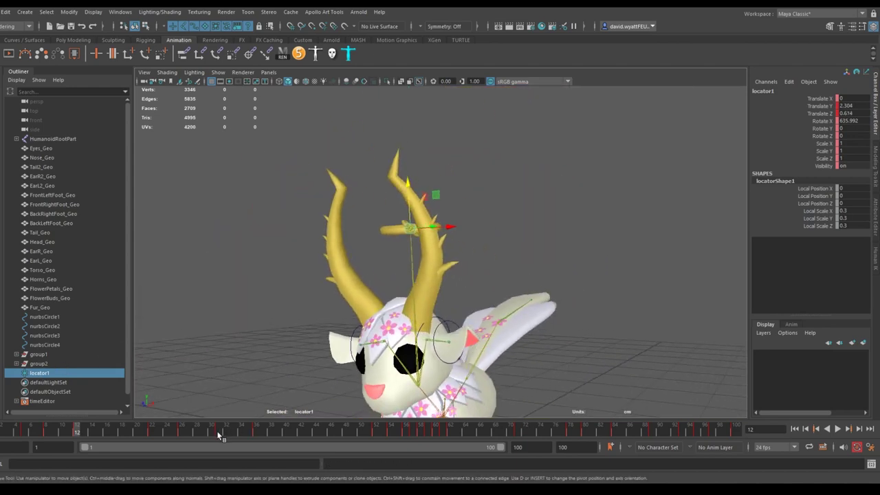
Advance the horned creature's animation to frame 65 and examine how the rings travel over its tail.
key(alt+v)
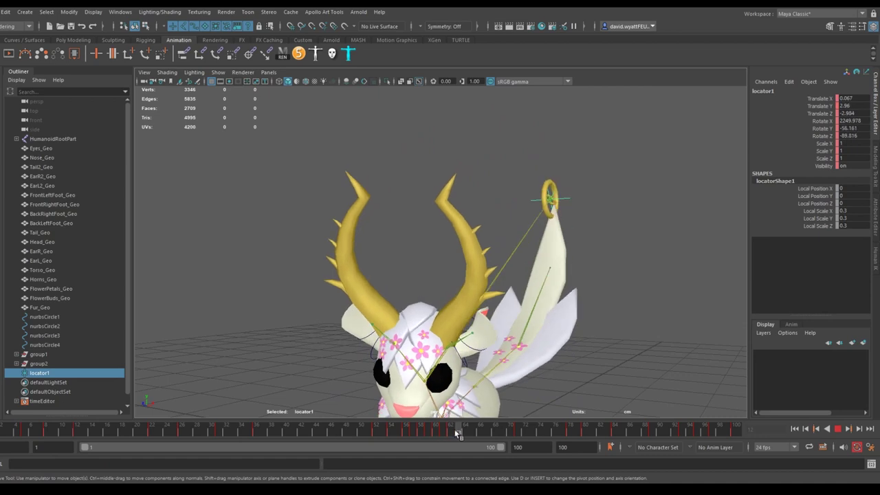
alt+drag(576, 270, 484, 286)
scroll(546, 261, up, 3)
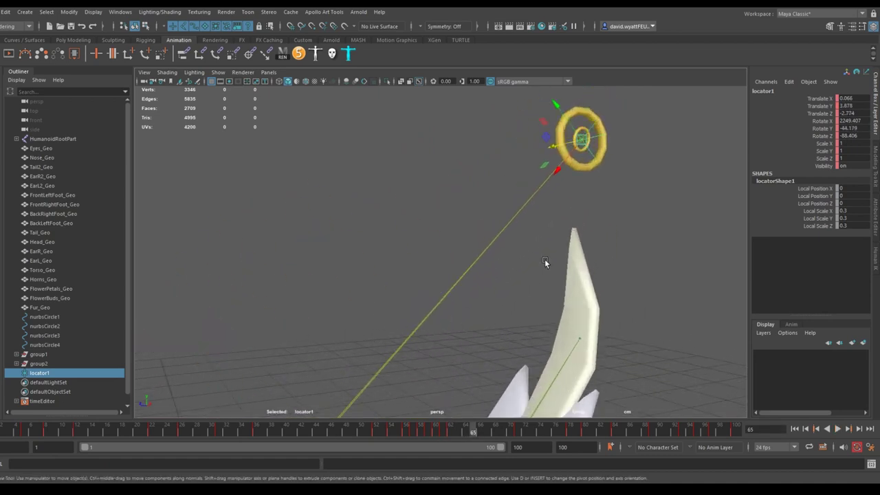
scroll(547, 219, down, 5)
alt+drag(355, 335, 419, 330)
scroll(419, 323, up, 4)
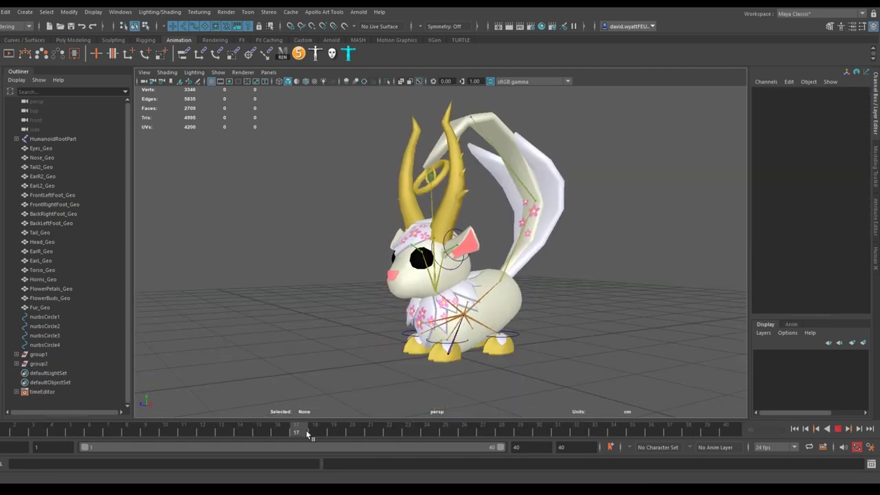
Scrub the 40-frame animation to frame 34 and examine the spinning rings up close and from the front.
scroll(412, 219, up, 6)
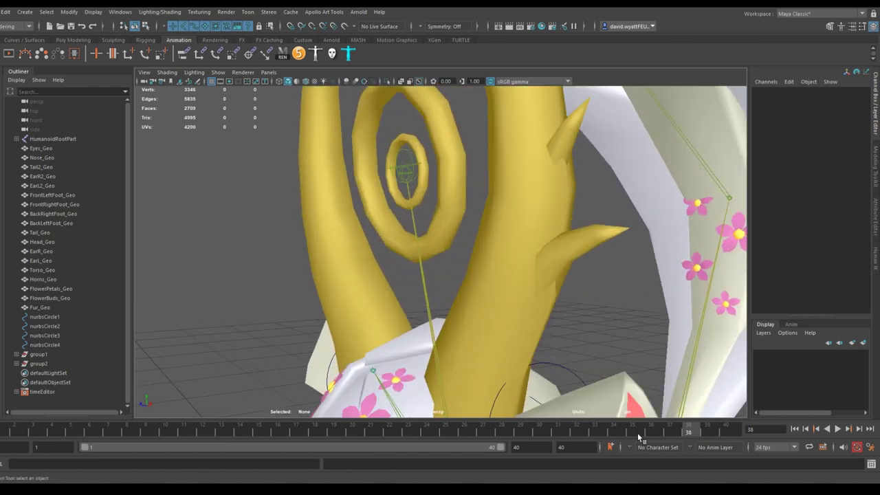
drag(638, 437, 616, 393)
scroll(563, 344, down, 5)
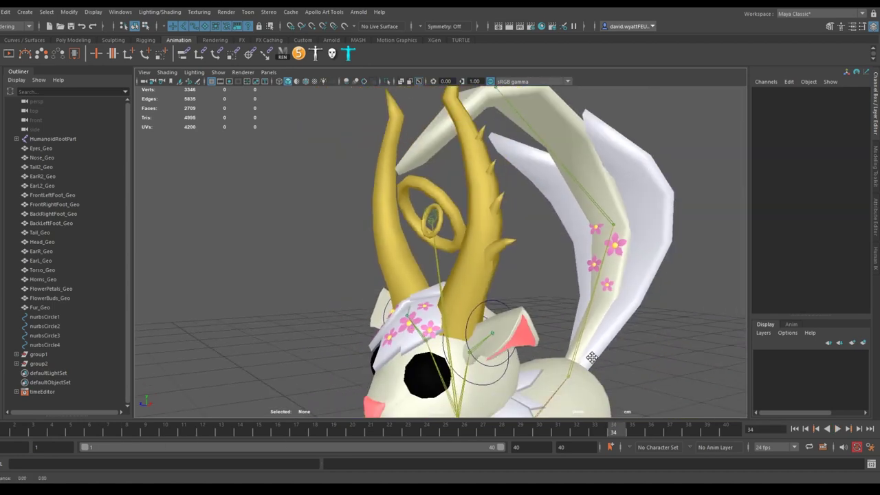
alt+drag(564, 289, 528, 275)
scroll(528, 275, down, 3)
alt+drag(440, 279, 529, 285)
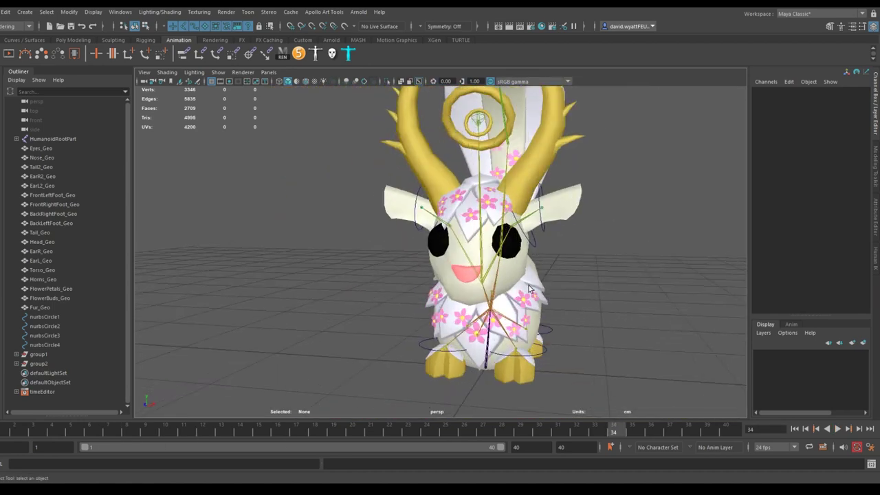
Select the ear control curve, then the back-foot control curves nurbsCircle3 and nurbsCircle4, showing their move manipulator.
click(543, 241)
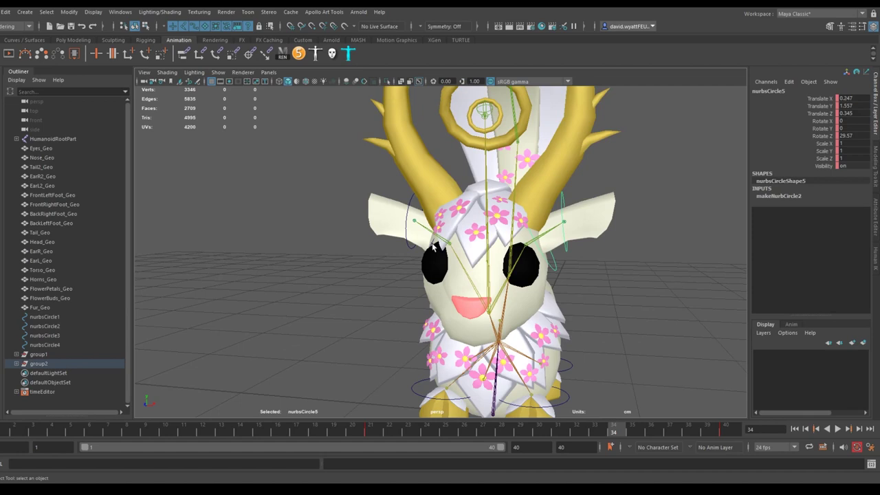
alt+drag(434, 248, 481, 339)
key(w)
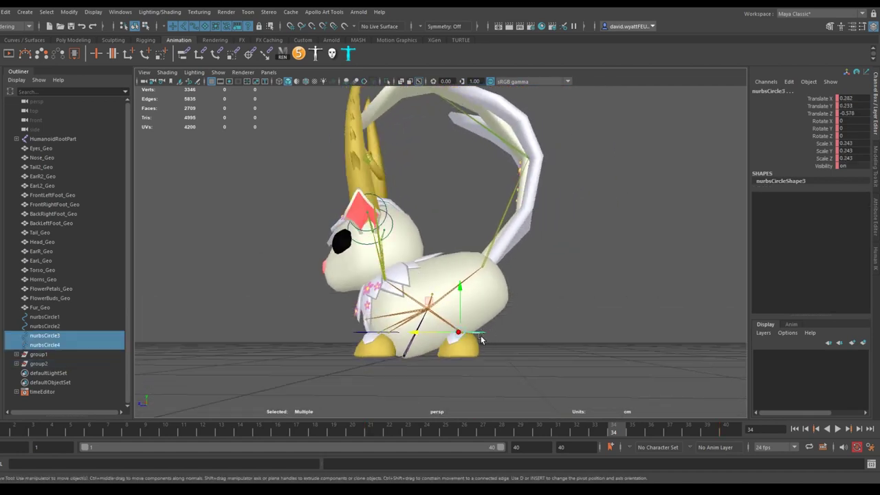
alt+drag(397, 333, 424, 294)
scroll(424, 294, up, 5)
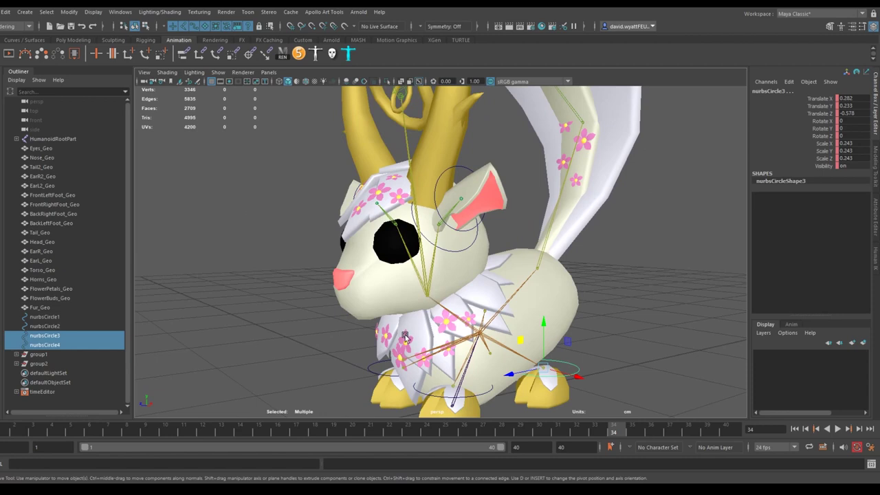
Select FlowerPetals_Geo on the creature's chest and view the petals up close and across the whole model.
click(404, 336)
key(f)
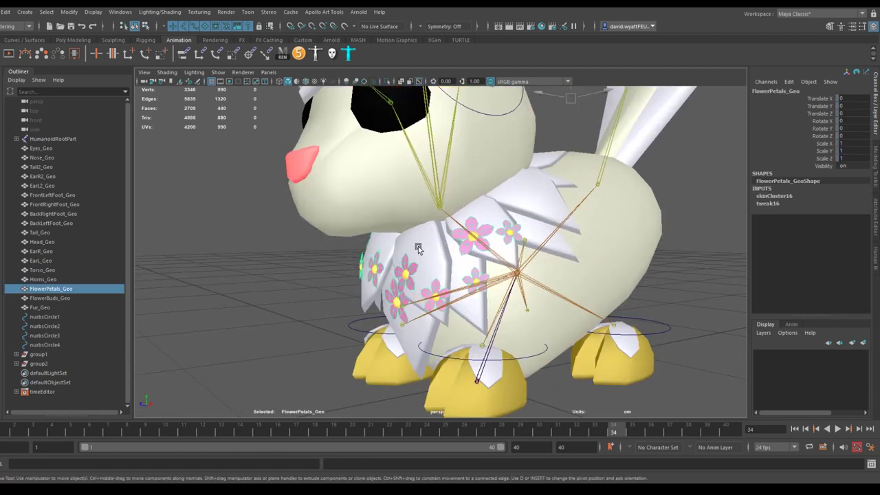
scroll(410, 286, down, 5)
alt+drag(473, 249, 437, 305)
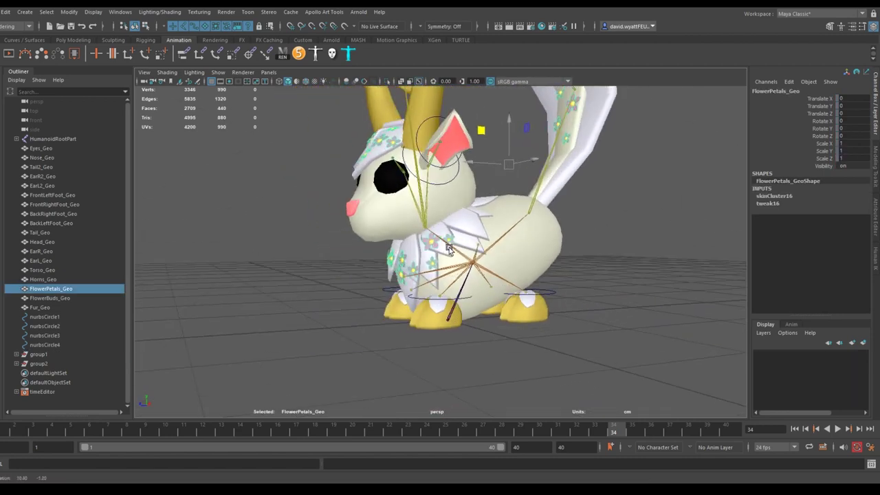
scroll(444, 302, down, 3)
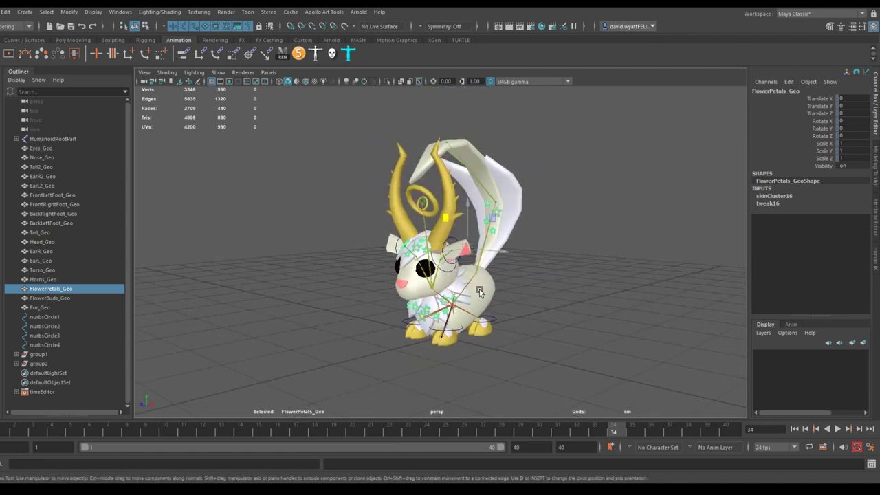
alt+middle_drag(459, 286, 447, 282)
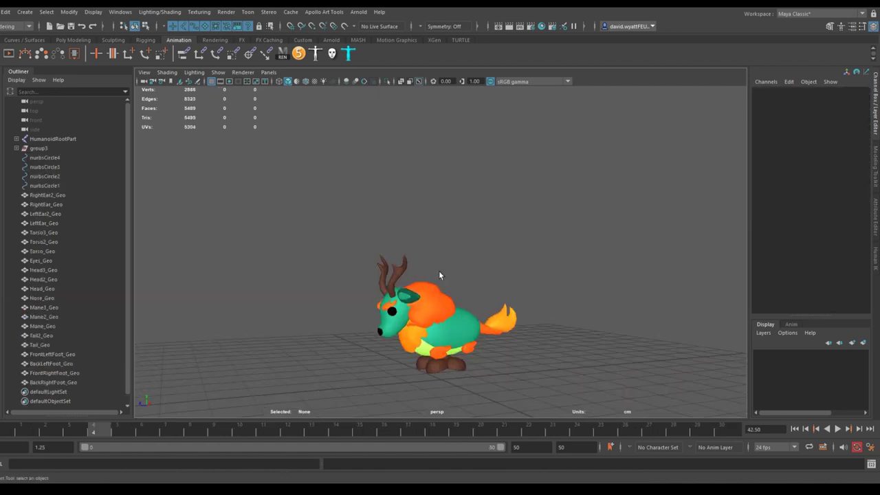
Scrub through the green antlered creature's animation and view its joints at frame 0.
drag(5, 429, 720, 452)
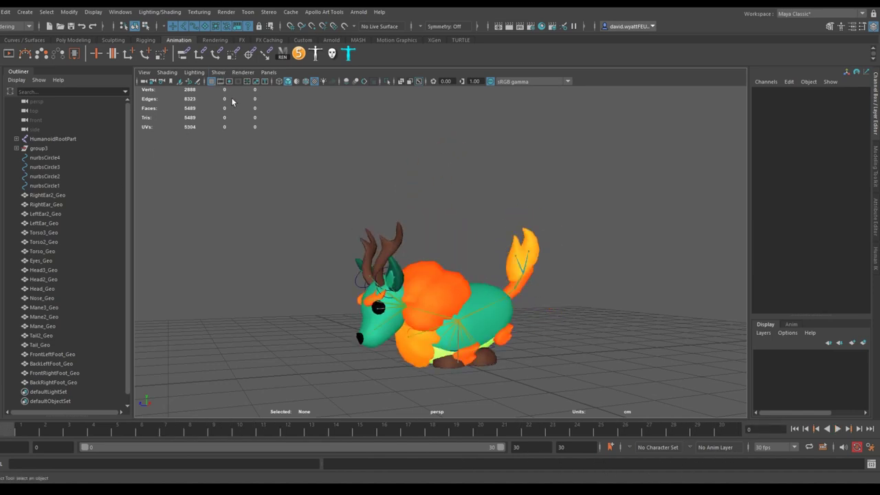
mouse_move(369, 266)
alt+mouse_down()
mouse_move(442, 222)
mouse_move(377, 240)
mouse_move(393, 263)
mouse_move(377, 267)
alt+mouse_up()
scroll(378, 240, up, 5)
Select Mane_Geo on the creature's chest and examine the mane and the joints around it.
click(396, 251)
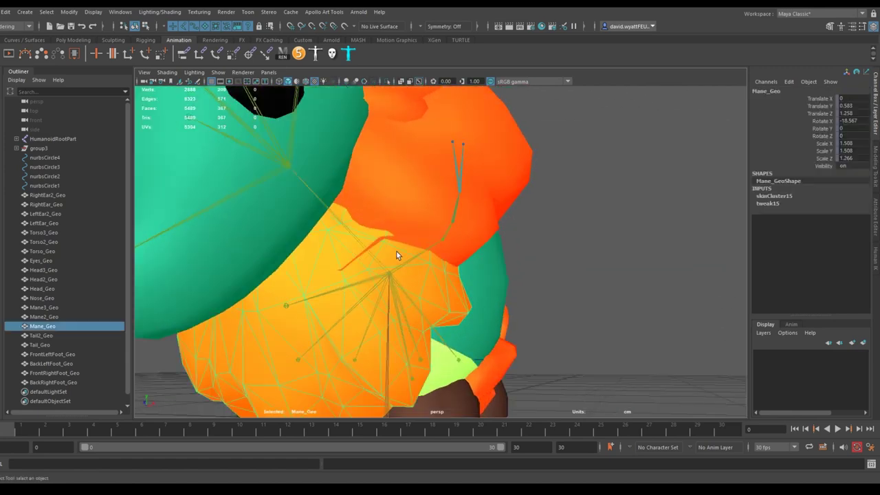
scroll(384, 246, down, 3)
scroll(375, 244, up, 5)
scroll(365, 236, down, 5)
alt+drag(461, 232, 389, 229)
scroll(388, 230, down, 5)
scroll(383, 235, up, 5)
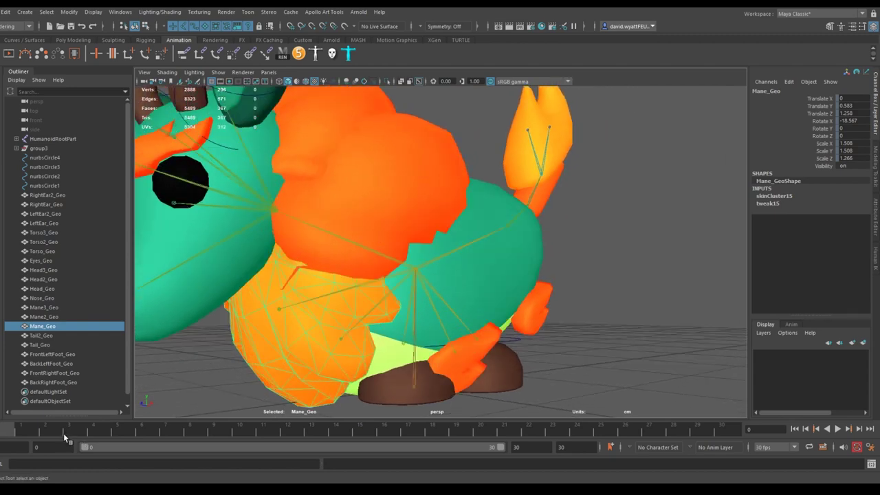
Scrub the animation back to frame 0 and examine the head, ear and mane joints from the side and front.
drag(64, 437, 2, 430)
click(320, 256)
scroll(301, 281, down, 5)
alt+drag(367, 270, 319, 272)
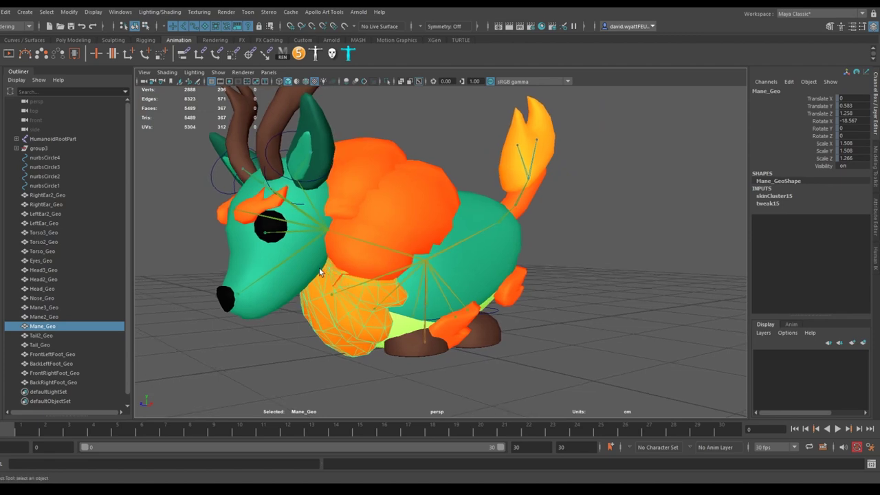
scroll(383, 286, down, 3)
alt+drag(383, 286, 462, 297)
scroll(403, 286, up, 3)
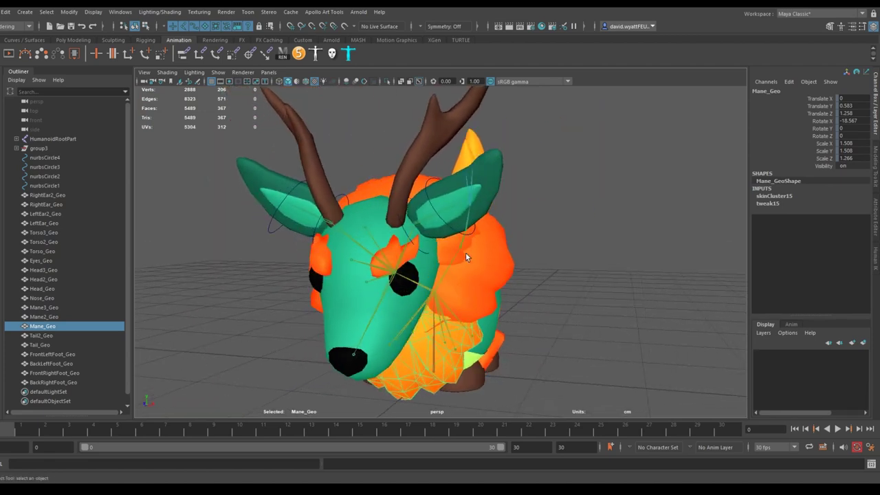
alt+drag(369, 258, 434, 260)
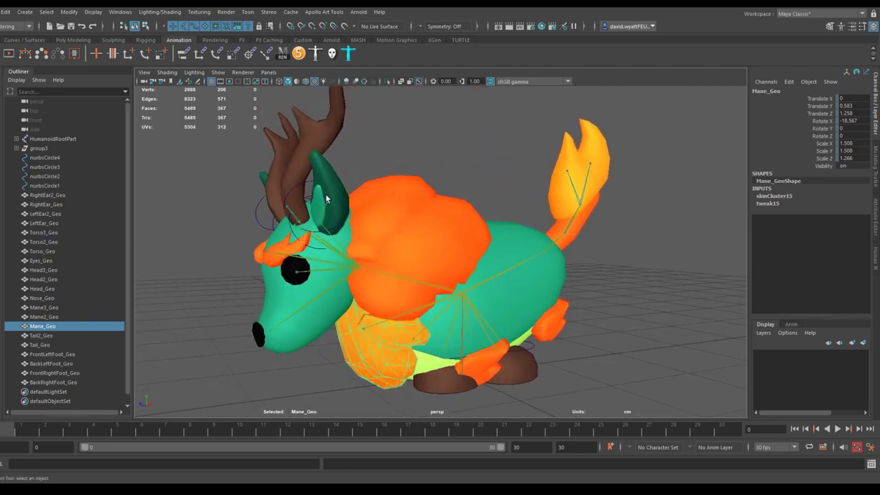
alt+drag(326, 198, 437, 265)
scroll(357, 242, down, 2)
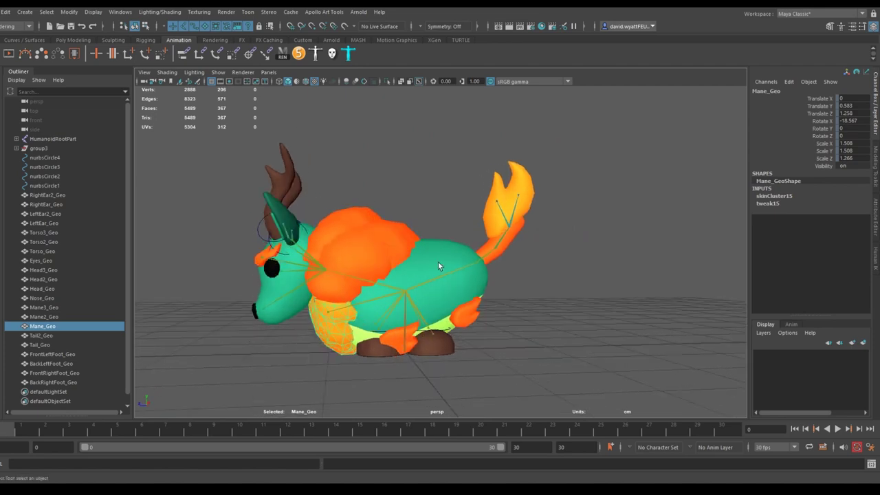
scroll(440, 271, up, 2)
Select the chain of tail joints, try rotating them together about X, undo the rotation, and clear the selection.
click(446, 266)
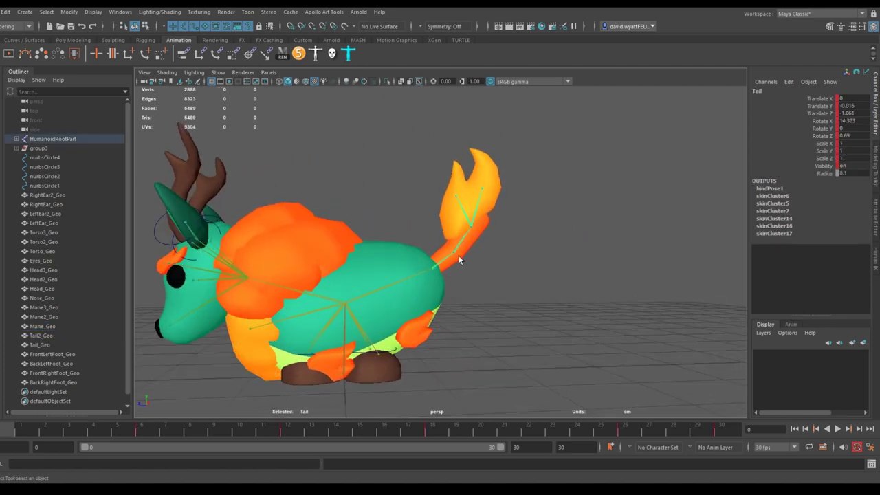
scroll(440, 264, up, 3)
shift+click(446, 233)
scroll(446, 238, down, 3)
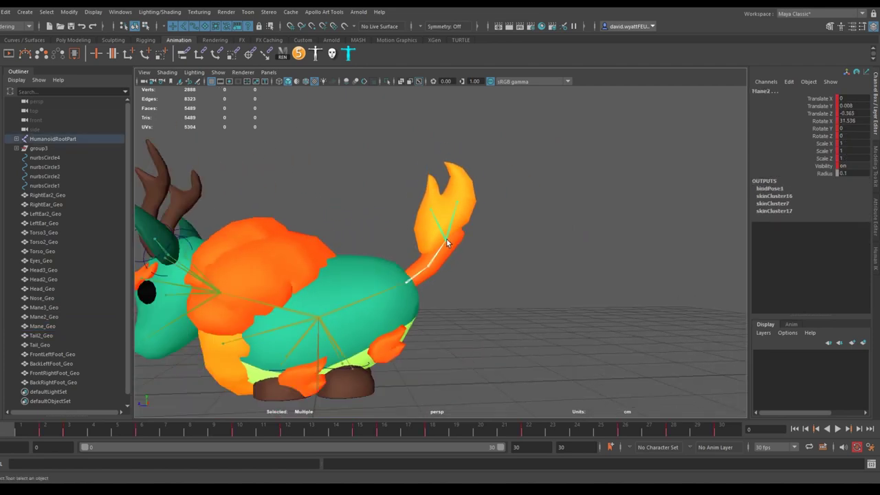
drag(428, 278, 445, 295)
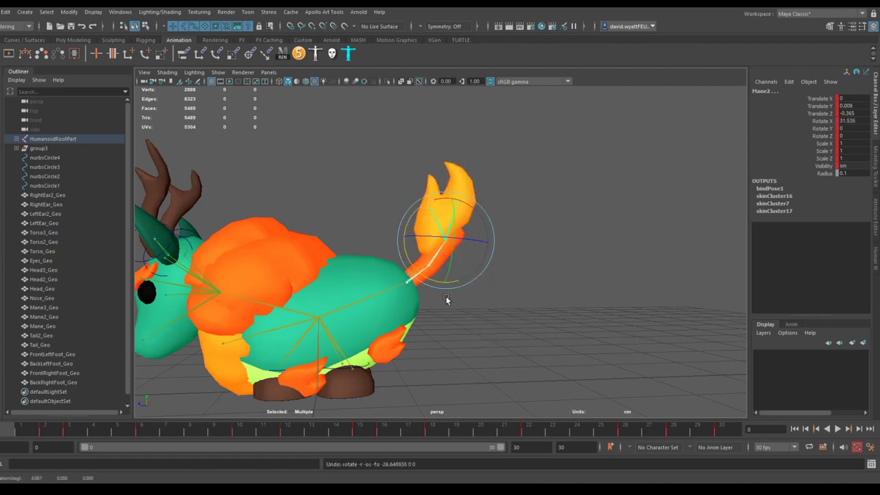
scroll(445, 296, up, 3)
click(554, 262)
Select the two flame-tip joints of the tail in turn and try rotating the Torso3 joint about X.
scroll(439, 212, up, 3)
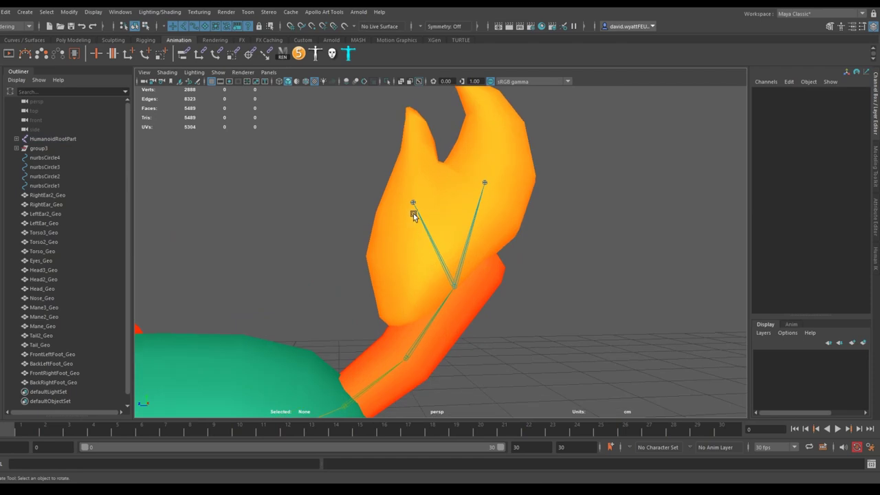
click(413, 205)
alt+drag(486, 182, 481, 216)
click(469, 208)
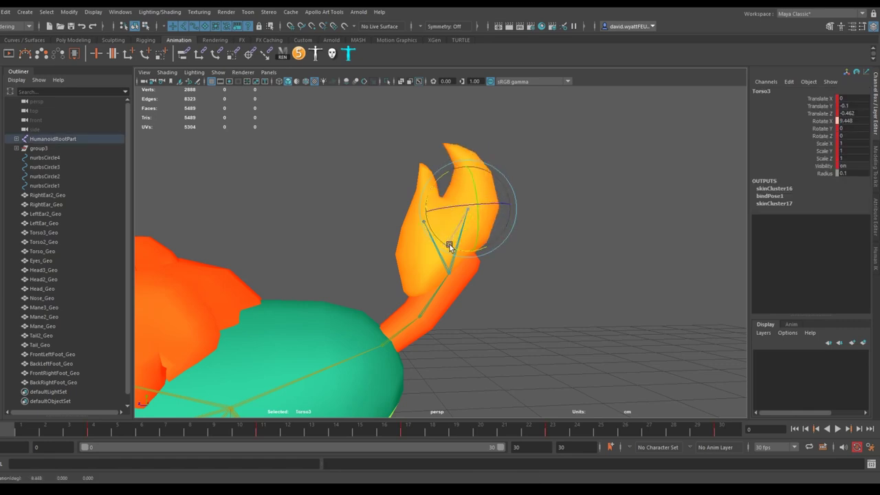
Select Torso_Geo and examine the torso, leg and tail joints from several angles.
scroll(424, 256, down, 5)
alt+drag(430, 267, 414, 246)
scroll(461, 231, up, 3)
alt+drag(510, 221, 526, 229)
click(526, 229)
scroll(472, 240, down, 4)
mouse_move(472, 240)
alt+mouse_down()
mouse_move(630, 238)
mouse_move(485, 251)
alt+mouse_up()
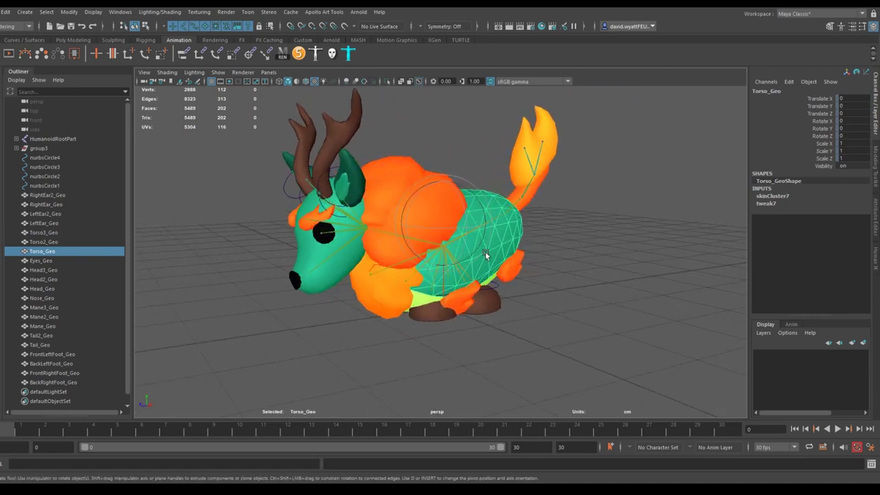
scroll(485, 251, up, 4)
alt+drag(426, 268, 475, 246)
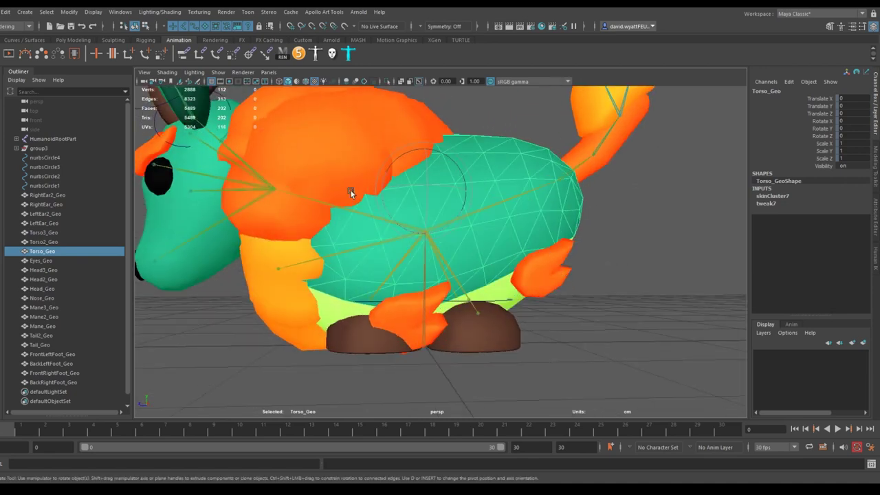
scroll(364, 191, down, 3)
alt+drag(365, 218, 428, 227)
scroll(434, 234, down, 4)
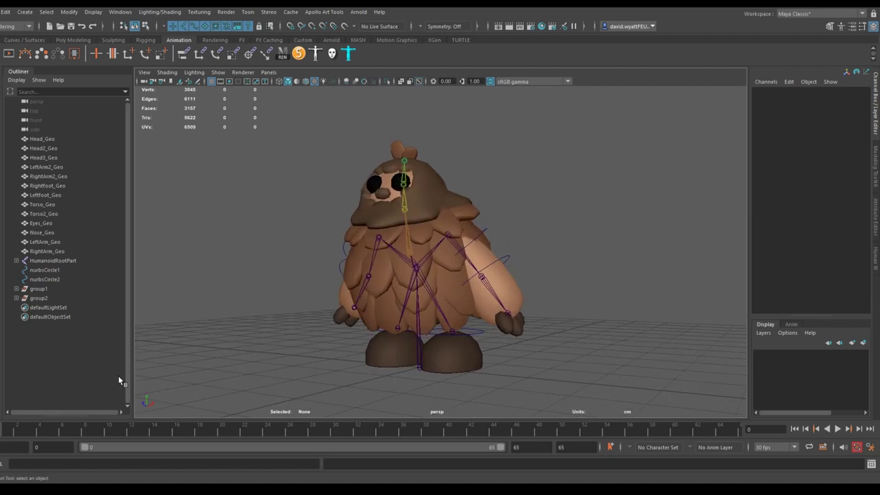
Play the shaggy brown creature's animation, stop it, return to frame 0, and view the whole rig.
mouse_move(447, 295)
alt+mouse_down()
mouse_move(525, 284)
mouse_move(634, 291)
mouse_move(416, 289)
mouse_move(443, 294)
mouse_move(433, 292)
alt+mouse_up()
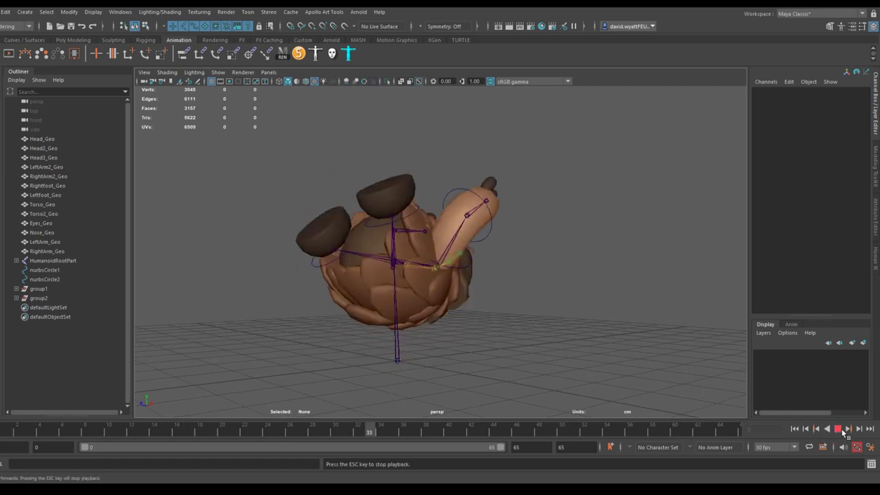
click(837, 429)
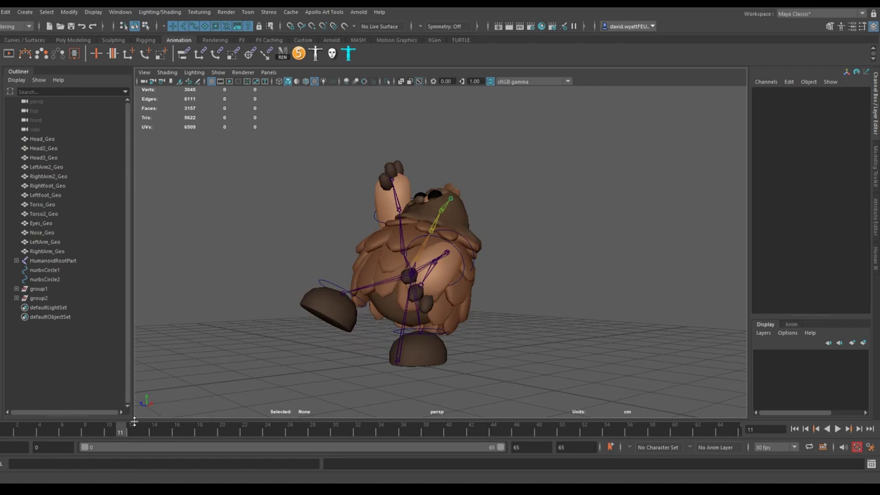
drag(123, 429, 3, 429)
alt+drag(254, 334, 275, 330)
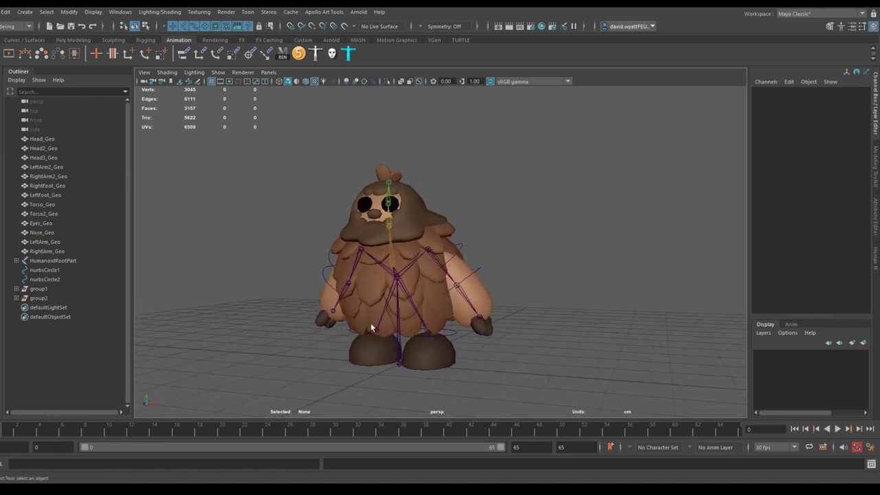
alt+middle_drag(398, 319, 417, 309)
scroll(416, 309, up, 2)
mouse_move(443, 232)
alt+mouse_down()
mouse_move(471, 235)
mouse_move(440, 238)
alt+mouse_up()
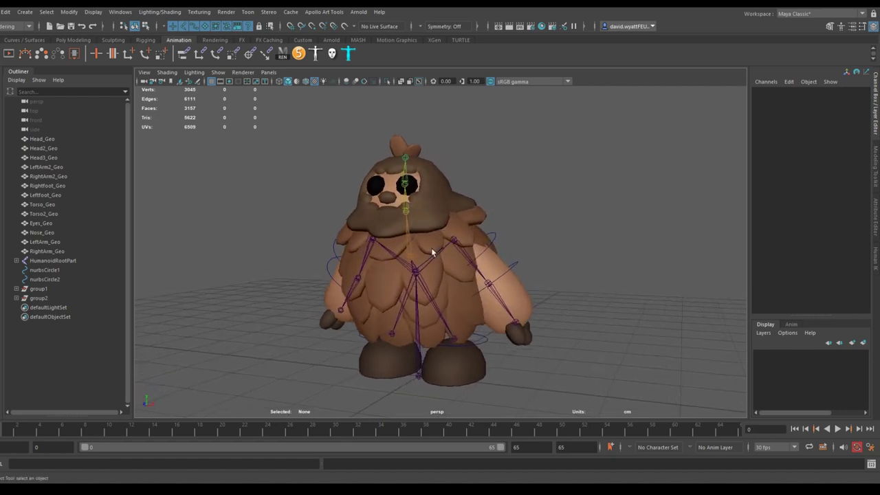
Try rotating the shaggy creature's two raised-arm control curves and moving nurbsCircle4, and undo these changes.
alt+drag(500, 228, 547, 262)
click(514, 235)
shift+click(544, 262)
key(e)
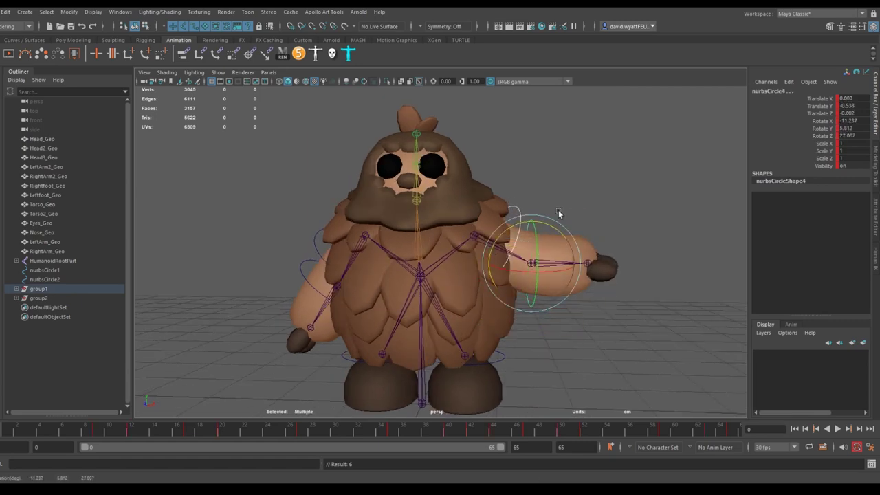
drag(558, 212, 509, 223)
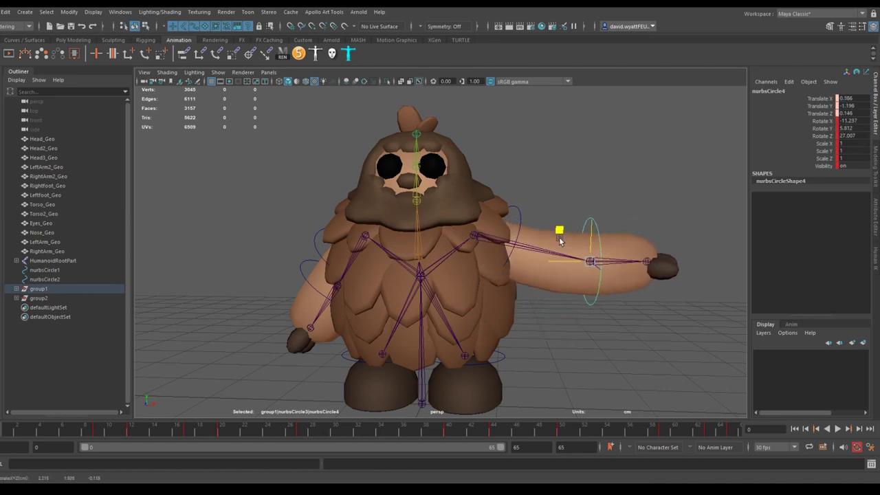
drag(584, 257, 473, 224)
key(ctrl+z)
key(ctrl+z)
key(ctrl+z)
key(ctrl+z)
Select the Head2 joint and examine the head's joint chain from the side.
click(373, 172)
alt+middle_drag(373, 172, 427, 224)
scroll(426, 224, up, 5)
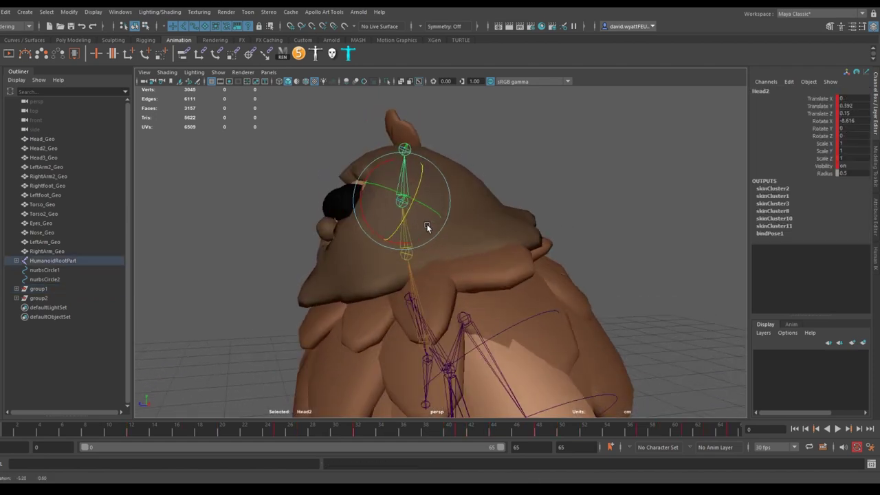
alt+drag(416, 303, 413, 251)
Try moving the Torso2 joint in Y and Z, and restore its original position.
key(w)
mouse_move(392, 218)
mouse_down()
mouse_move(385, 183)
mouse_move(391, 219)
mouse_up()
scroll(438, 267, down, 2)
alt+drag(438, 268, 445, 224)
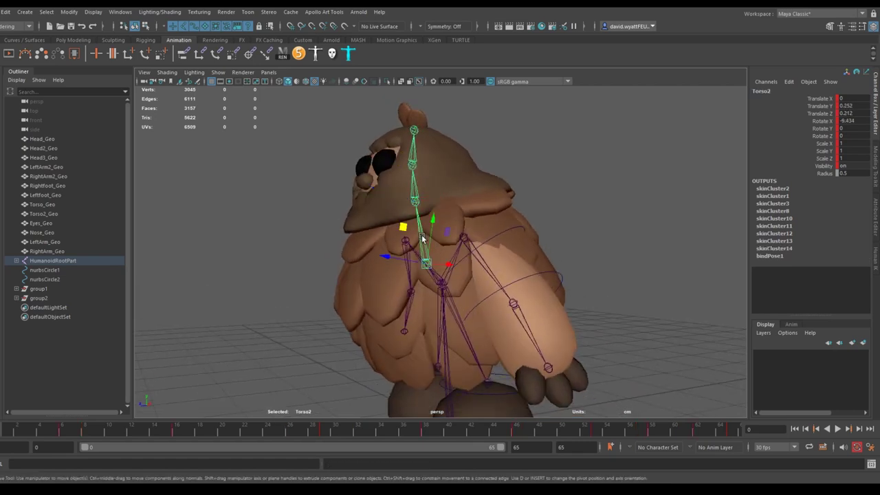
middle_drag(406, 230, 386, 195)
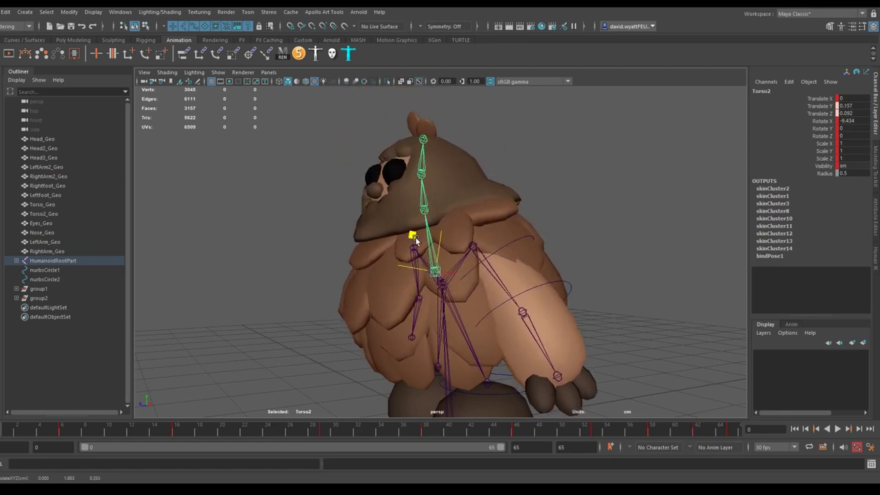
mouse_move(415, 239)
mouse_down()
mouse_move(395, 191)
mouse_move(400, 238)
mouse_move(407, 231)
mouse_up()
scroll(419, 264, down, 3)
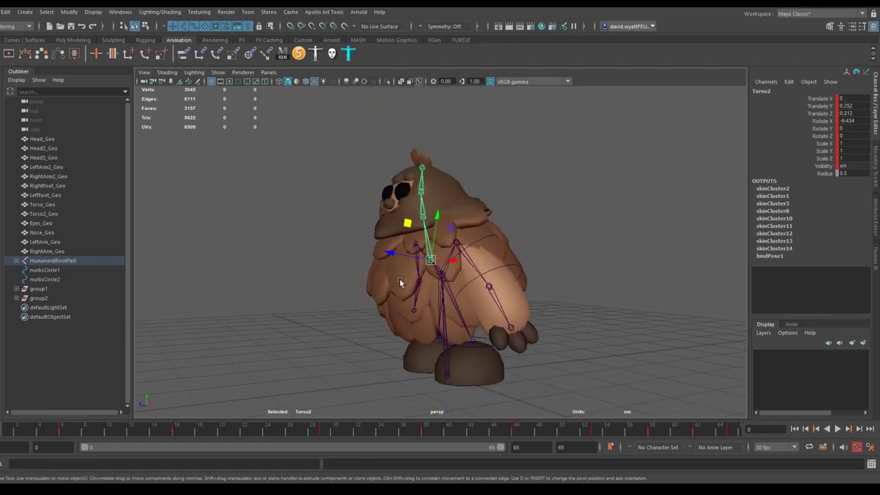
Play the shaggy creature's animation, stop it, return to frame 0, and view the rig from the front.
click(833, 428)
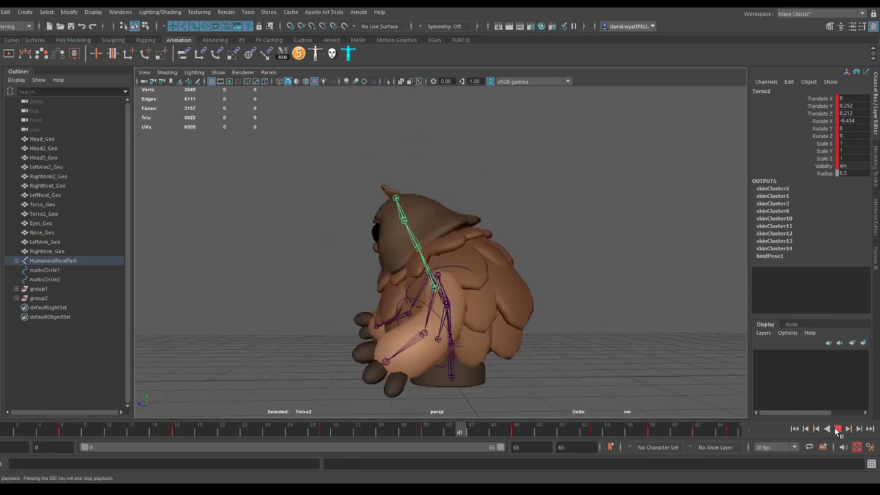
key(Escape)
drag(73, 431, 2, 431)
scroll(416, 243, down, 3)
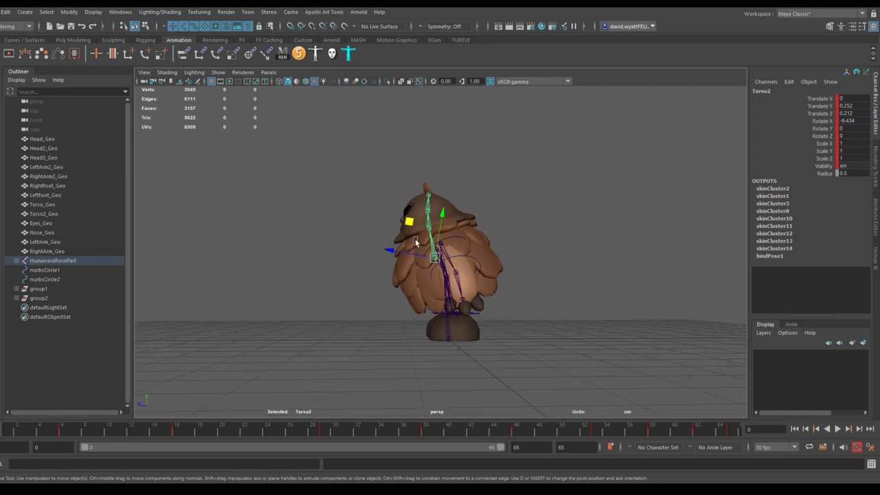
alt+drag(416, 243, 498, 255)
scroll(484, 239, up, 4)
alt+middle_drag(483, 236, 472, 226)
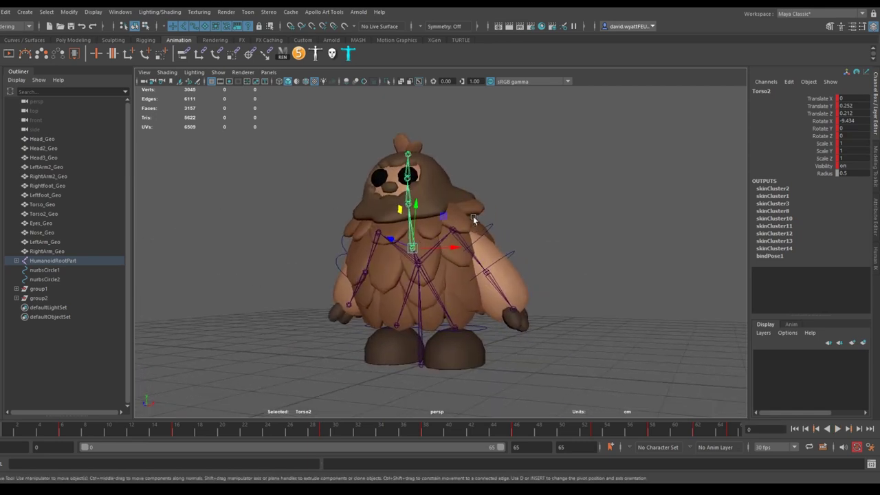
Try rotating the Head3 joint at the top of the head about X.
scroll(479, 214, up, 2)
alt+drag(485, 217, 402, 141)
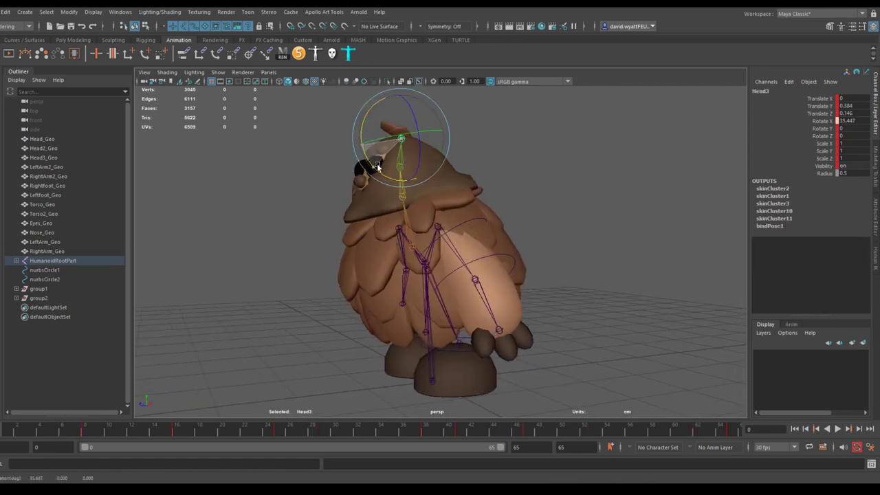
click(180, 161)
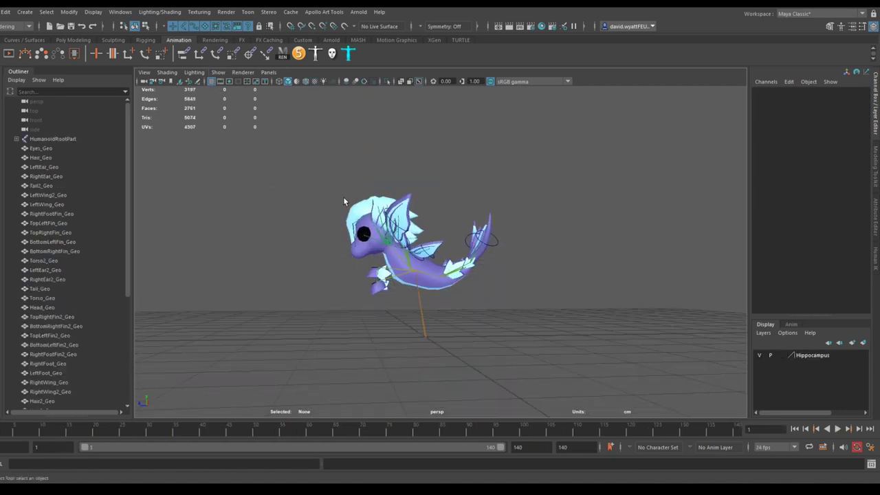
Try rotating the Head joint of the purple hippocampus and undo the rotation.
scroll(344, 201, up, 3)
alt+drag(330, 214, 387, 229)
scroll(386, 230, up, 3)
click(337, 226)
key(e)
alt+drag(317, 222, 343, 279)
key(ctrl+z)
scroll(302, 261, down, 2)
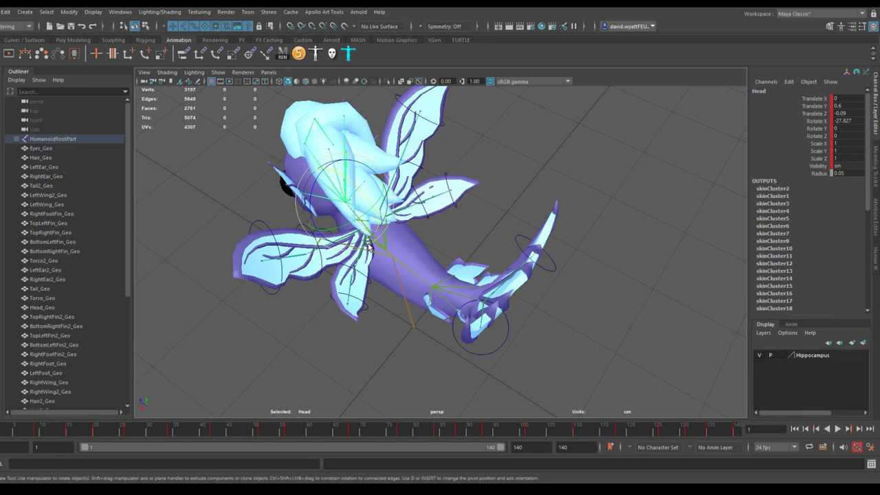
Select LeftWing2_Geo and LeftWing_Geo in turn and examine the wing geometry, joints and control curves up close.
alt+drag(370, 229, 350, 244)
click(242, 242)
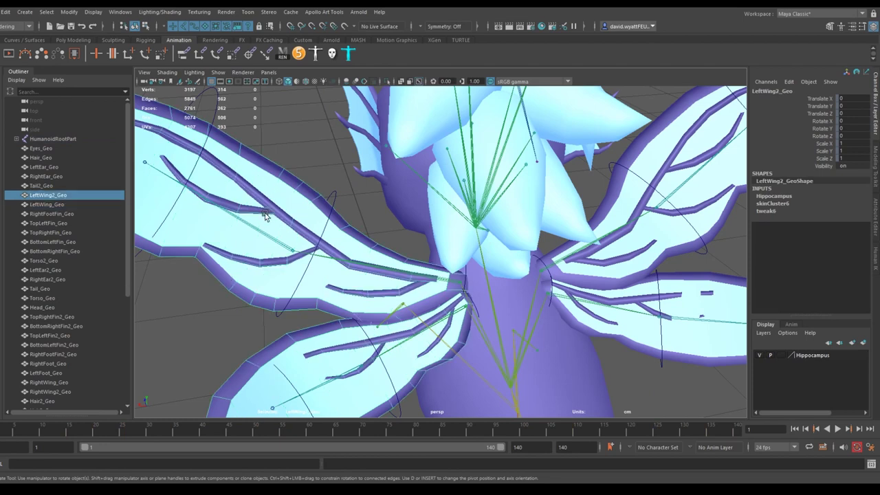
alt+right_drag(280, 189, 304, 204)
alt+drag(305, 204, 298, 198)
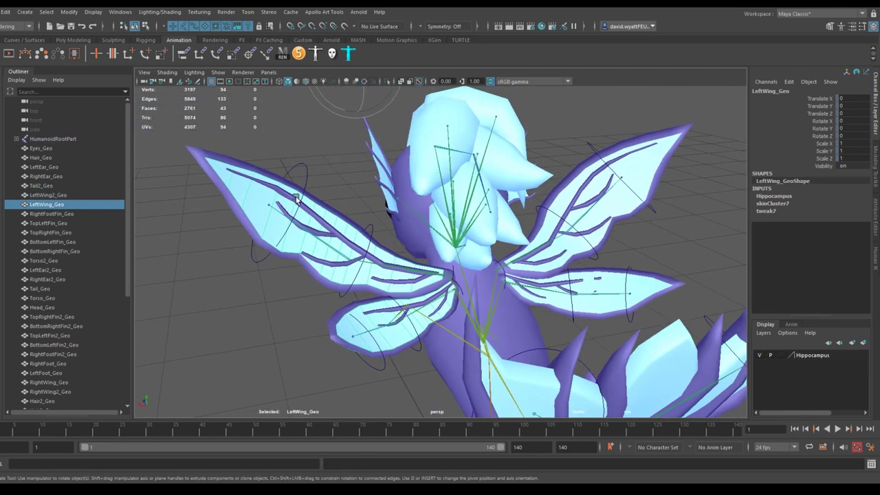
alt+right_drag(299, 198, 355, 240)
alt+middle_drag(309, 241, 318, 243)
alt+drag(318, 243, 331, 259)
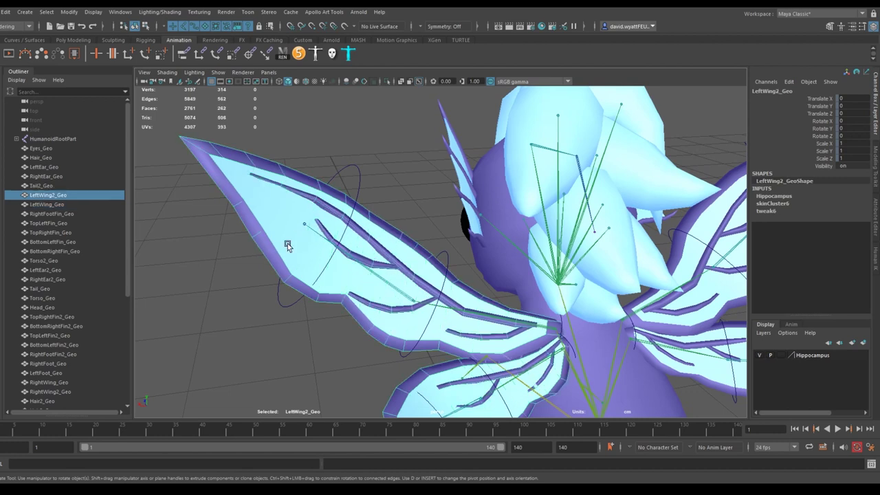
alt+right_drag(464, 293, 423, 274)
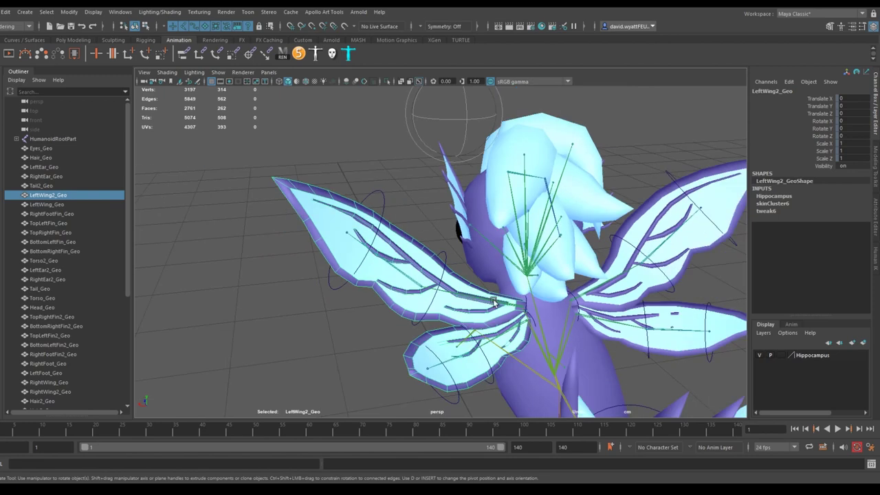
alt+middle_drag(498, 305, 429, 264)
Try rotating the outer left-wing control curve nurbsCircle3 about X and undo the rotation.
alt+drag(386, 255, 299, 162)
click(287, 194)
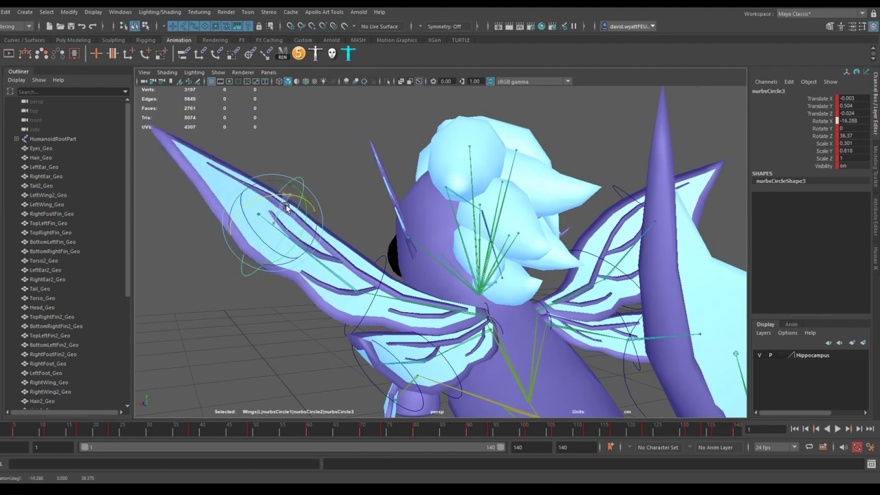
scroll(286, 206, down, 3)
key(ctrl+z)
Try rotating the LeftEar joint about Y and undo the rotation.
alt+drag(289, 226, 467, 244)
alt+drag(384, 244, 432, 248)
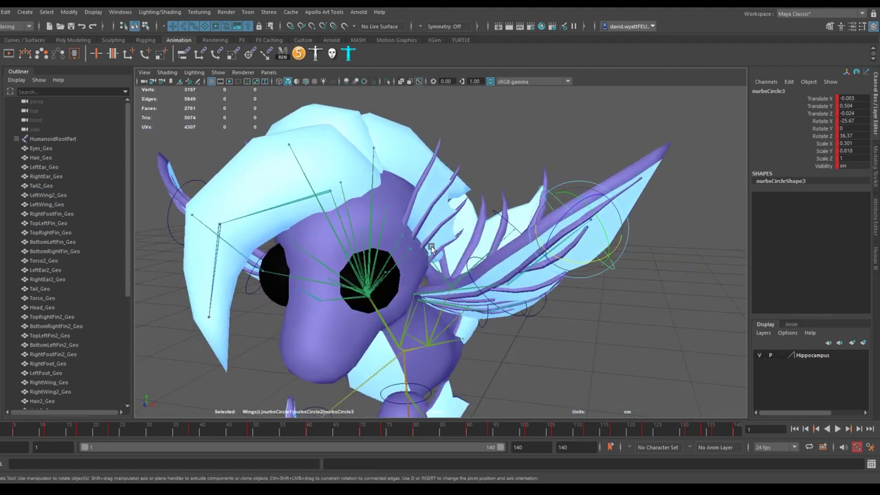
scroll(432, 249, up, 3)
click(405, 252)
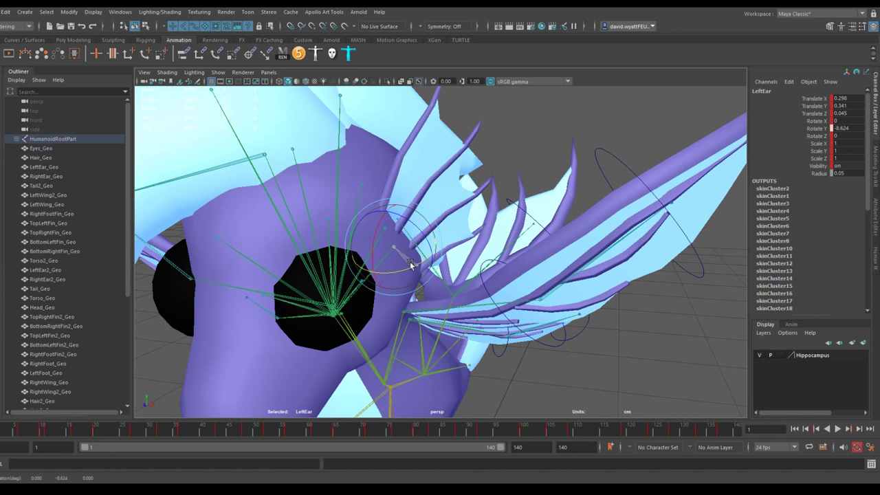
key(ctrl+z)
Try rotating the joint chain in the front hair lock, and view the head from behind.
scroll(397, 277, down, 3)
alt+middle_drag(279, 220, 348, 209)
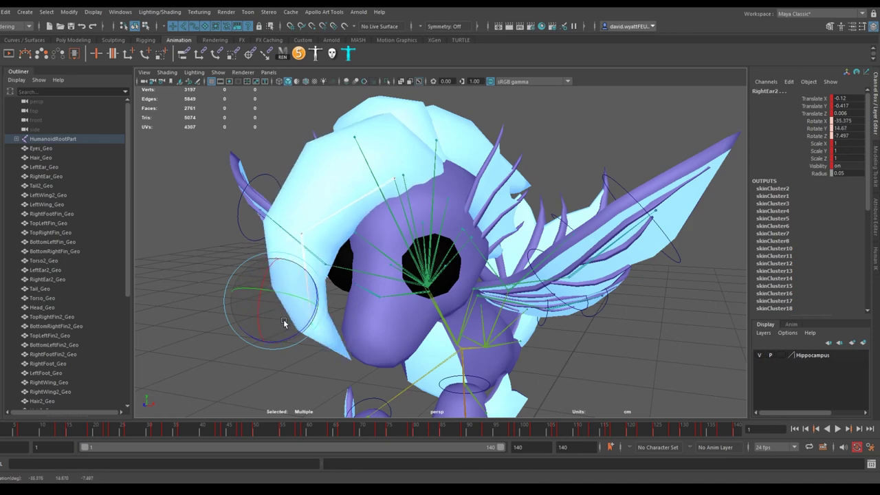
alt+drag(462, 234, 401, 173)
alt+drag(447, 210, 444, 182)
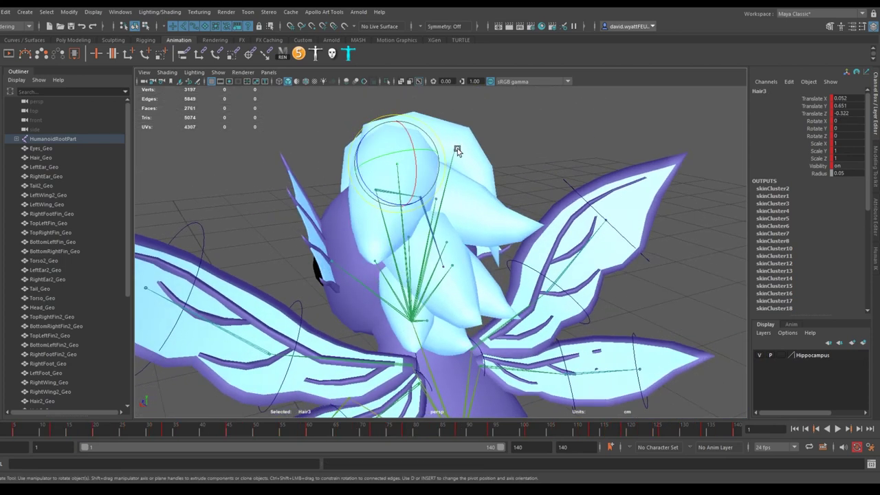
Select the Hair3 joint and other hair joints including Hair6, and examine how they sit in the hair.
click(457, 150)
alt+right_drag(428, 177, 454, 160)
key(ctrl+z)
alt+middle_drag(453, 161, 442, 186)
alt+drag(442, 186, 424, 145)
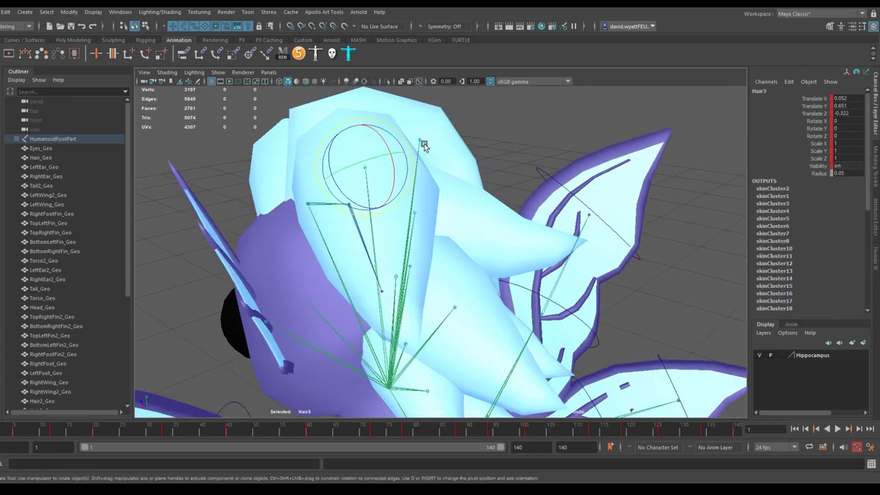
alt+drag(453, 306, 471, 283)
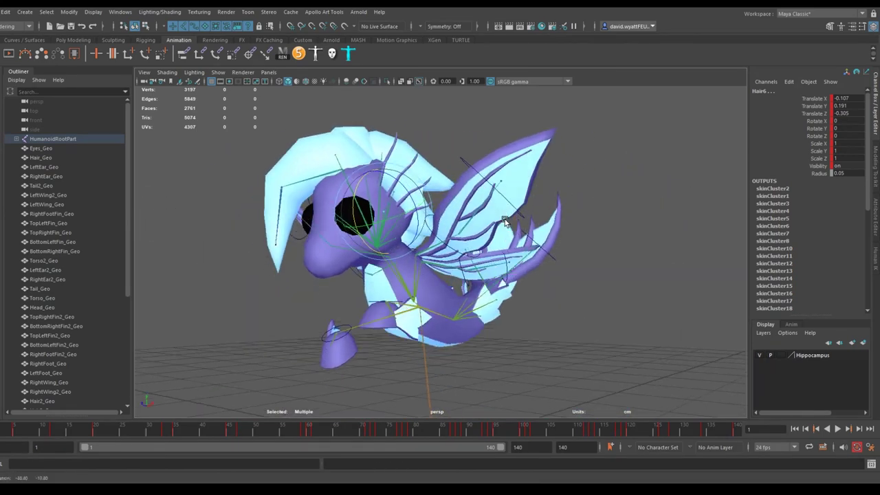
Select the control curve nurbsCircle9 on the tail fin and view the tail up close.
alt+drag(440, 220, 484, 199)
alt+right_drag(487, 196, 522, 206)
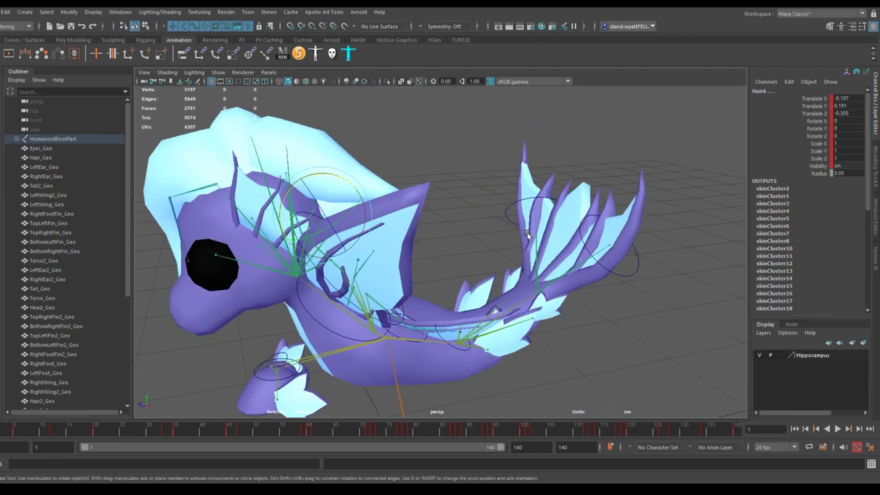
alt+drag(522, 206, 455, 279)
alt+middle_drag(455, 279, 420, 282)
click(459, 276)
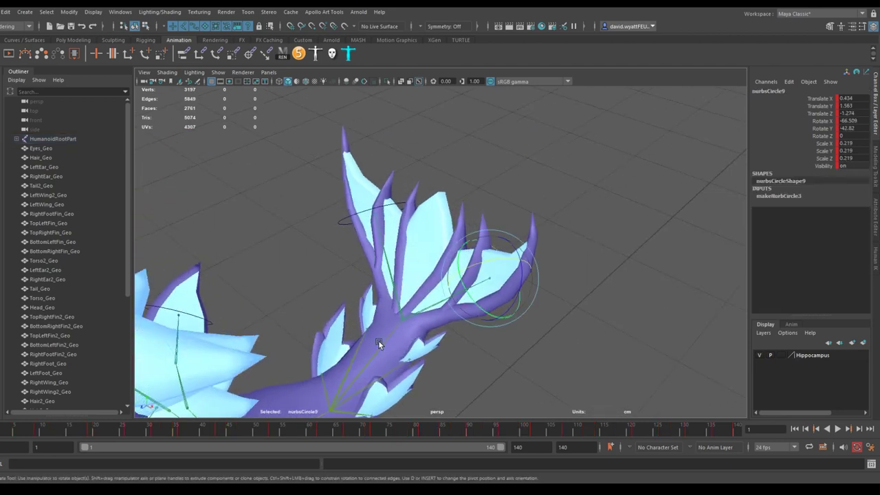
Select the Torso3 joint at the start of the tail and view the whole body from the side.
click(381, 348)
alt+drag(380, 348, 378, 329)
alt+right_drag(378, 330, 339, 332)
alt+drag(339, 332, 383, 282)
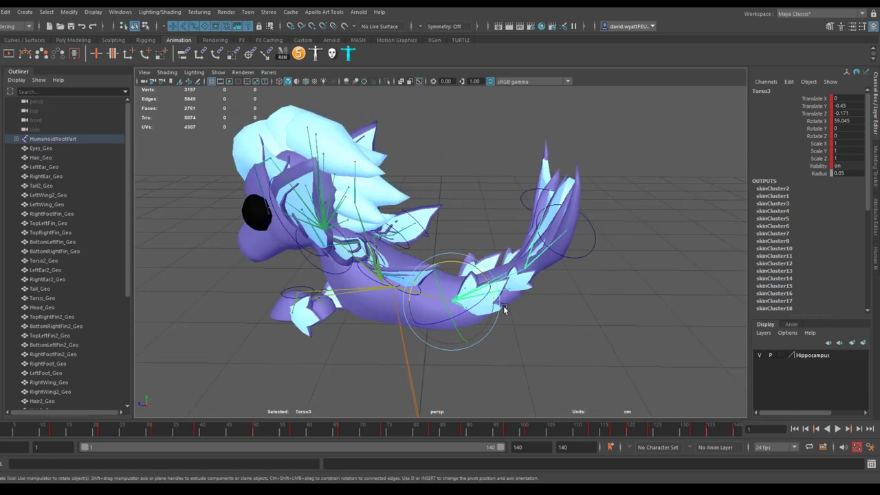
Try rotating the TopLeftFin joint near the tail's base and undo the last change.
click(502, 319)
scroll(522, 320, up, 5)
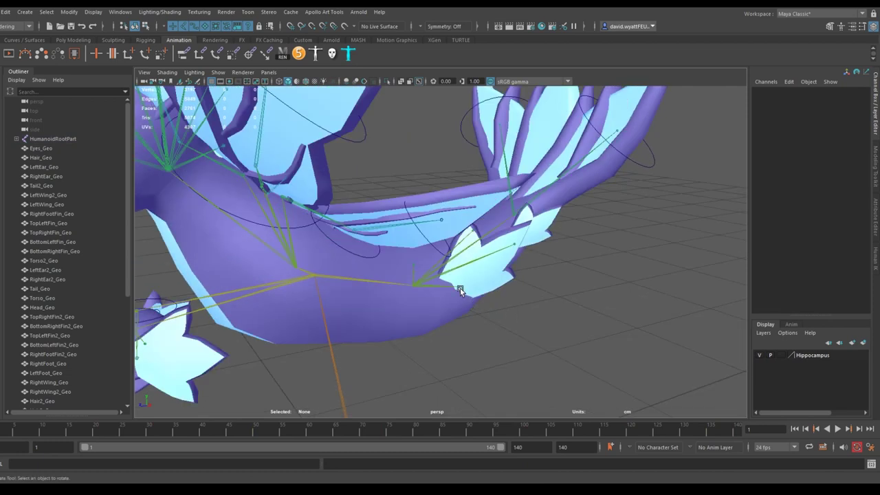
click(461, 290)
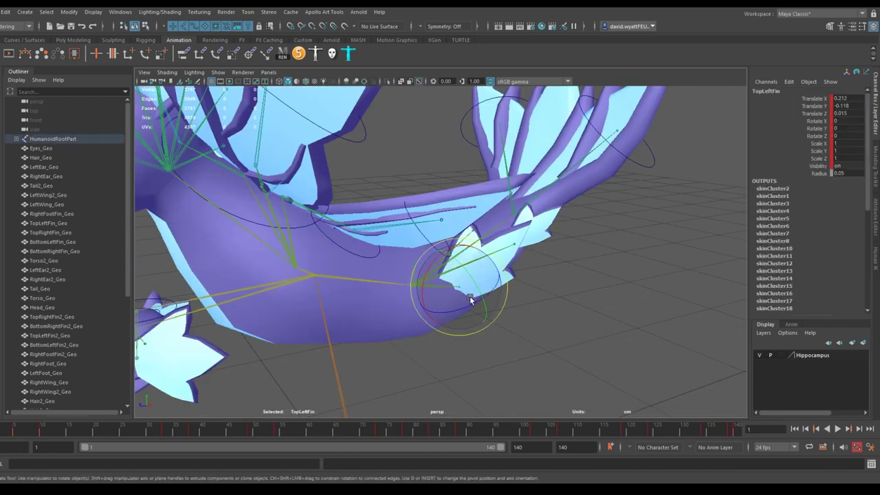
key(ctrl+z)
scroll(464, 305, down, 4)
alt+drag(464, 304, 398, 300)
scroll(472, 290, down, 4)
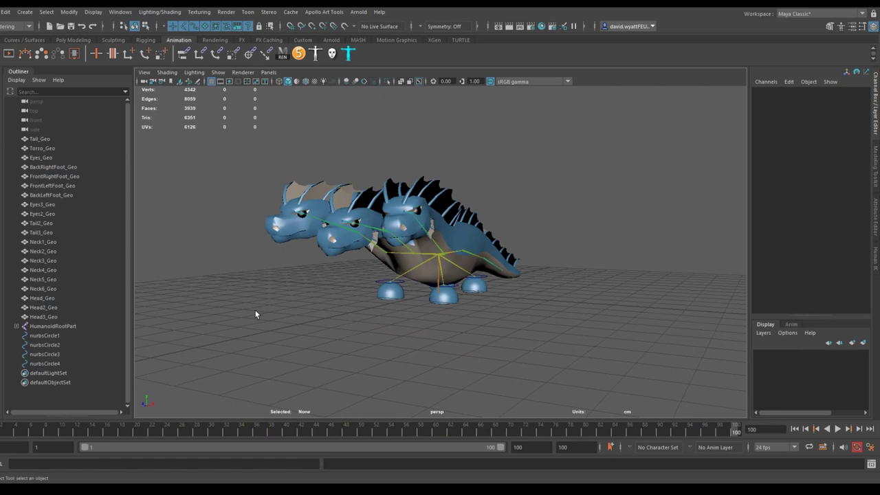
Return the three-headed dragon's timeline to frame 1 and select the Neck5 joint for rotation.
drag(65, 431, 2, 444)
mouse_move(439, 279)
alt+mouse_down()
mouse_move(450, 300)
mouse_move(362, 300)
mouse_move(374, 318)
mouse_move(412, 323)
mouse_move(463, 290)
mouse_move(423, 297)
mouse_move(391, 289)
mouse_move(458, 280)
mouse_move(453, 295)
mouse_move(428, 304)
mouse_move(311, 311)
mouse_move(353, 319)
mouse_move(419, 267)
mouse_move(454, 269)
alt+mouse_up()
click(398, 279)
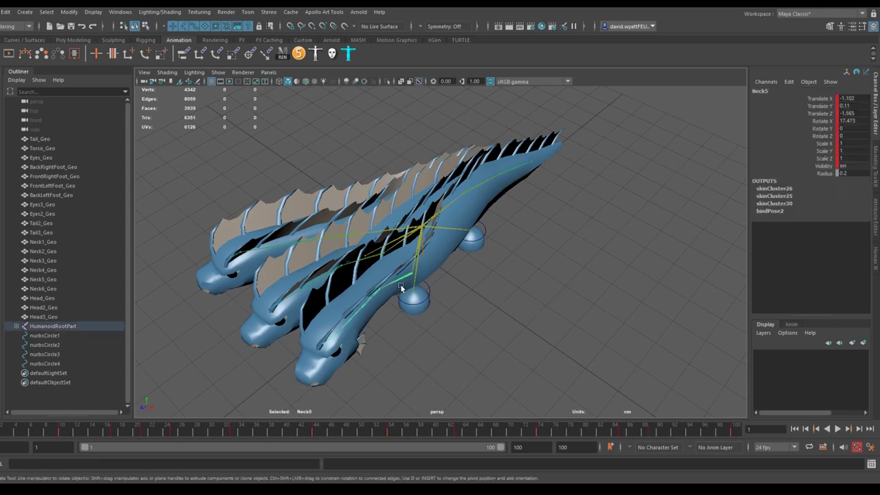
key(e)
alt+drag(449, 303, 378, 179)
Try rotating the dragon's Tail joint about X and undo the rotation.
alt+drag(449, 342, 475, 284)
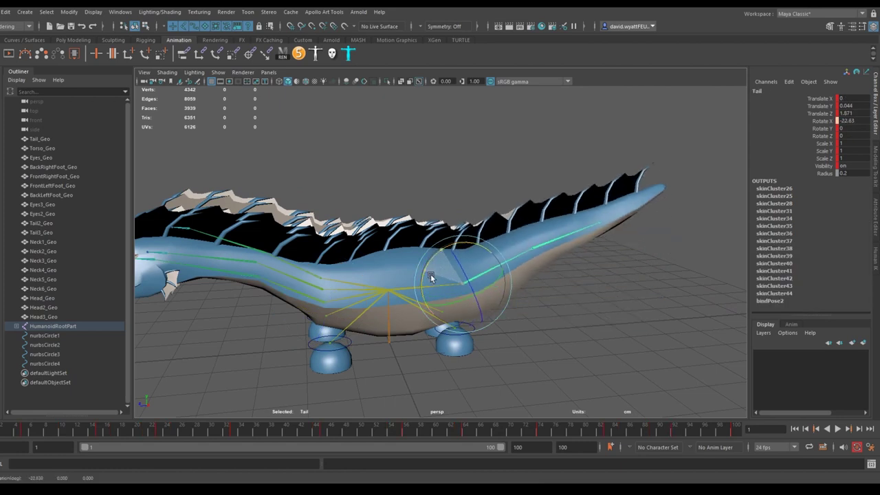
alt+drag(396, 282, 433, 300)
click(386, 303)
key(ctrl+z)
Try rotating the base joints of two of the dragon's necks together and undo the rotation.
alt+drag(450, 297, 413, 305)
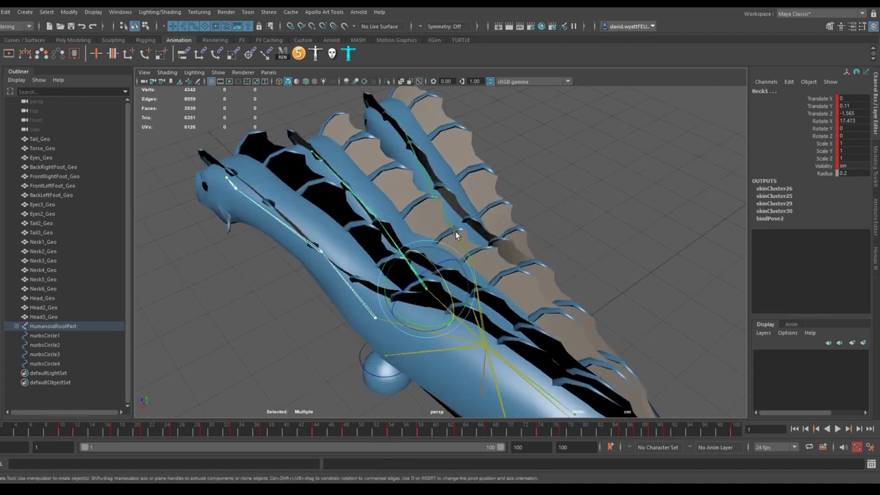
drag(502, 276, 483, 262)
key(ctrl+z)
Select the base joints of all three necks, including Neck6, and examine the necks from several angles.
alt+drag(363, 279, 421, 237)
scroll(336, 226, down, 4)
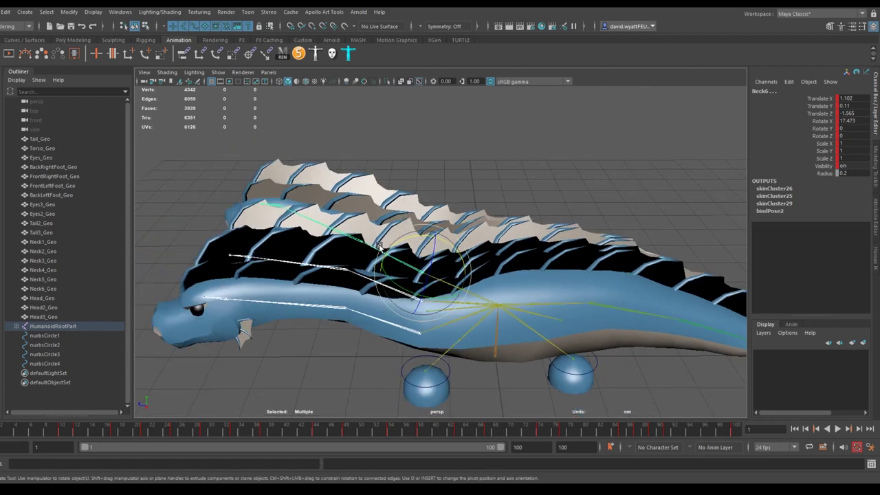
alt+drag(336, 229, 455, 239)
alt+drag(394, 270, 447, 295)
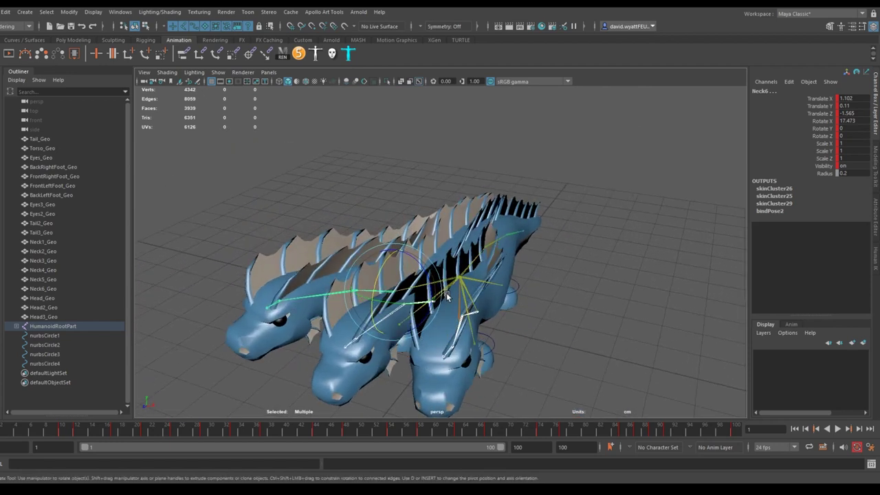
Clear the joint selection and scrub the three-headed dragon's animation to frame 60.
click(549, 241)
alt+drag(550, 241, 419, 264)
drag(158, 428, 435, 421)
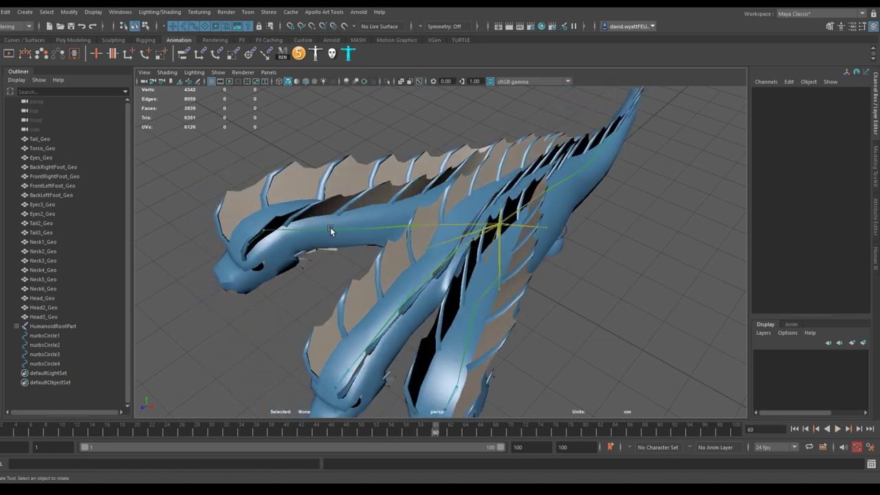
Scrub the three-headed dragon's animation back to the first frame and view the dragon from the side.
scroll(329, 228, down, 3)
alt+drag(433, 281, 403, 264)
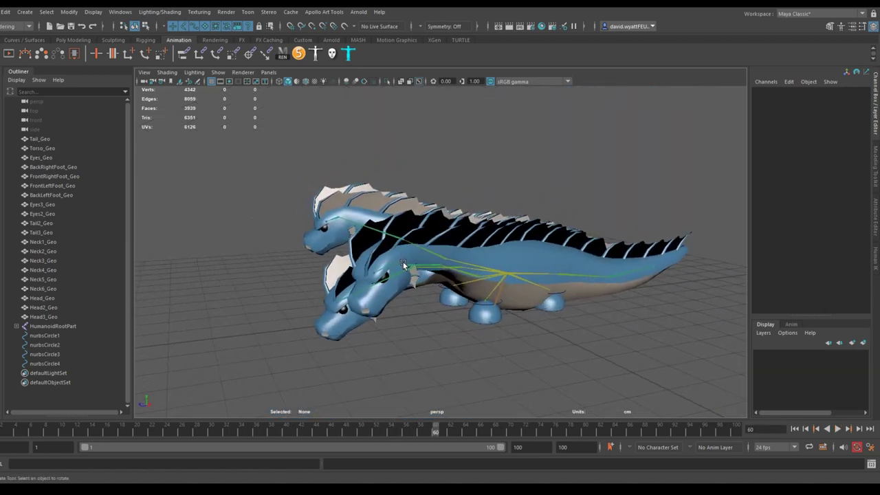
drag(440, 431, 3, 406)
alt+drag(412, 251, 441, 288)
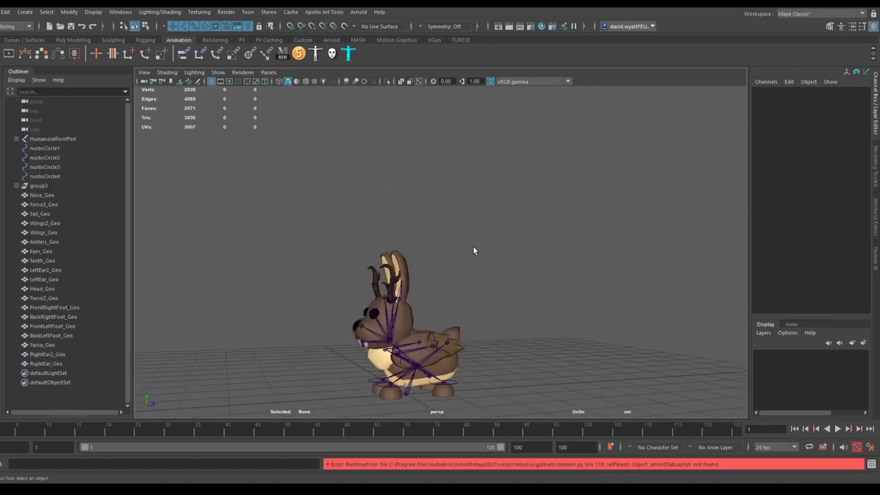
Scrub through the antlered, winged rabbit's flying animation and return to frame 1.
alt+drag(473, 249, 508, 243)
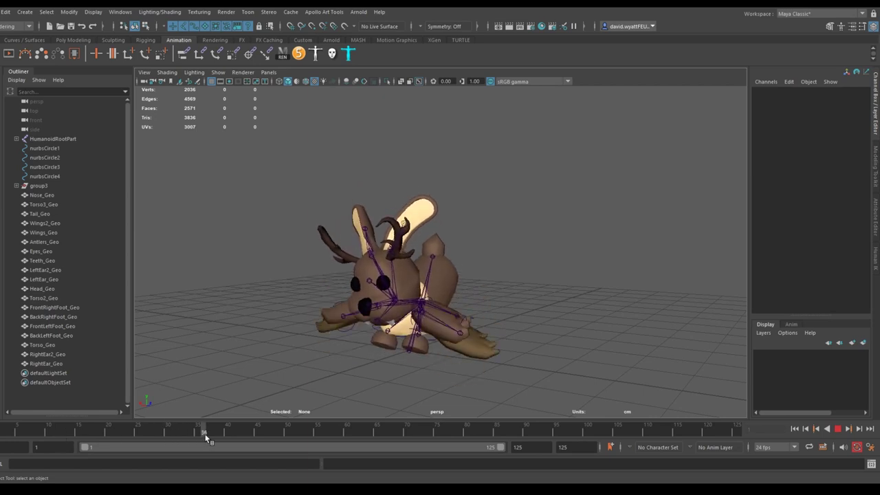
drag(205, 435, 298, 435)
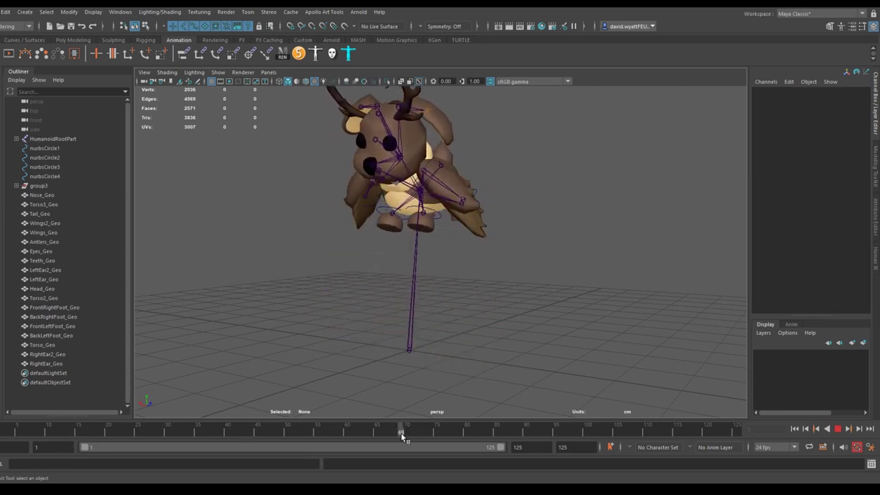
mouse_move(516, 431)
mouse_down()
mouse_move(639, 432)
mouse_move(505, 431)
mouse_up()
key(Escape)
alt+drag(481, 336, 487, 319)
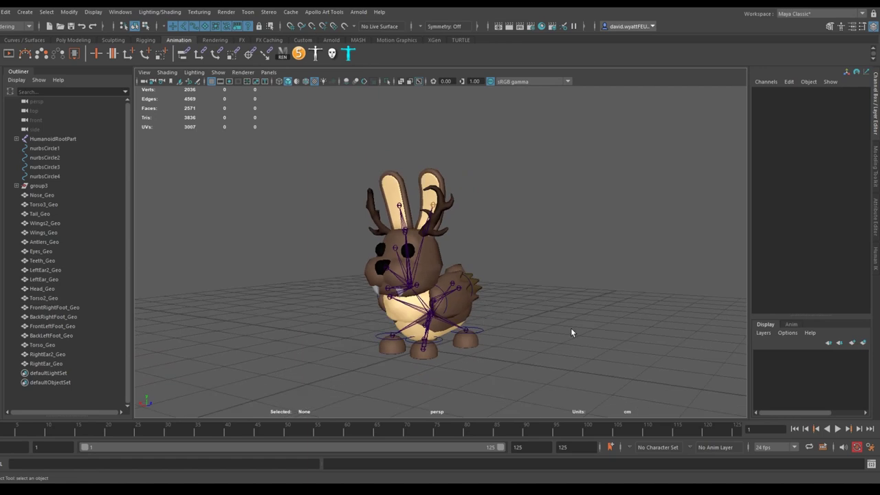
Play the winged rabbit's animation, watch it from the side and front, and stop playback at frame 70.
key(alt+v)
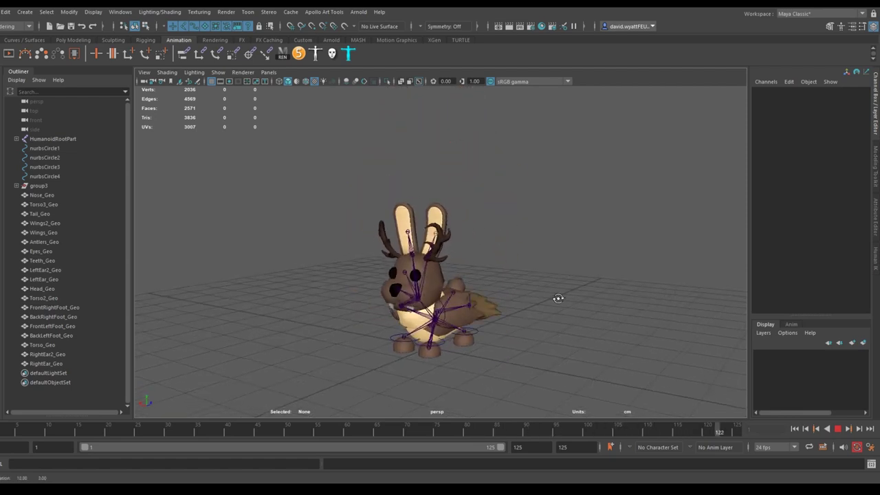
mouse_move(558, 299)
alt+mouse_down()
mouse_move(487, 291)
mouse_move(500, 288)
mouse_move(507, 299)
alt+mouse_up()
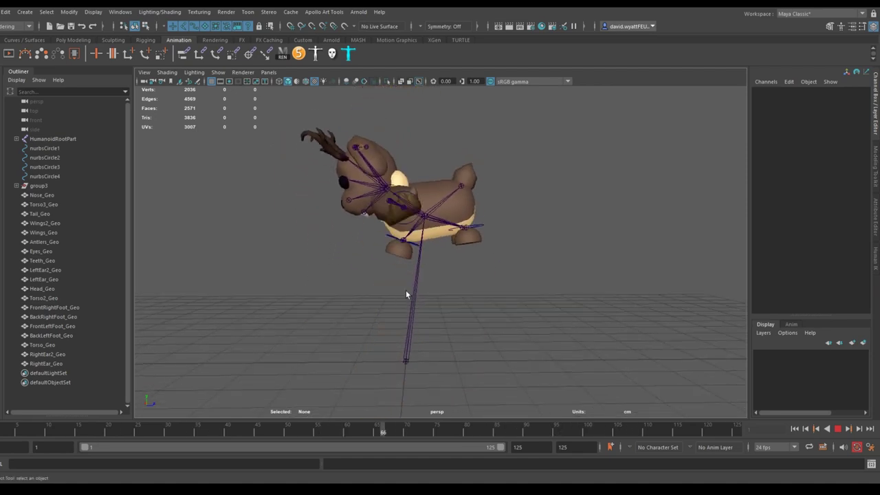
mouse_move(430, 307)
alt+mouse_down()
mouse_move(479, 303)
mouse_move(347, 300)
mouse_move(467, 299)
mouse_move(534, 284)
alt+mouse_up()
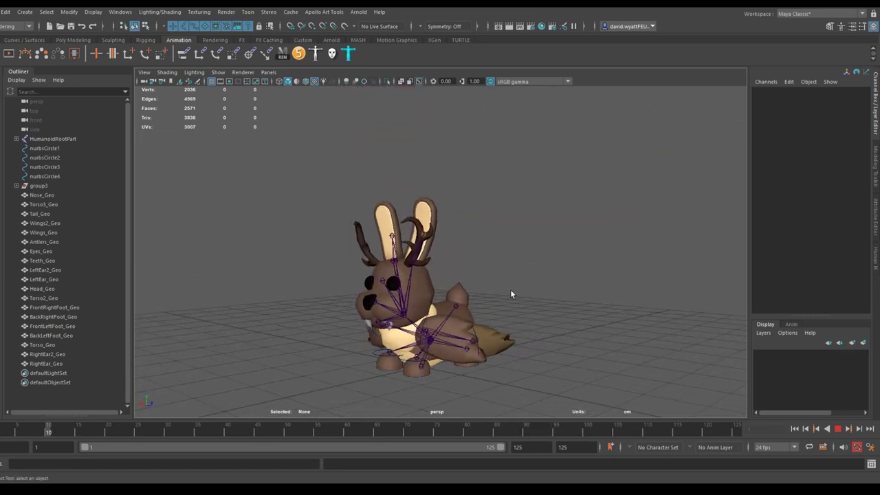
alt+drag(432, 276, 509, 275)
click(837, 428)
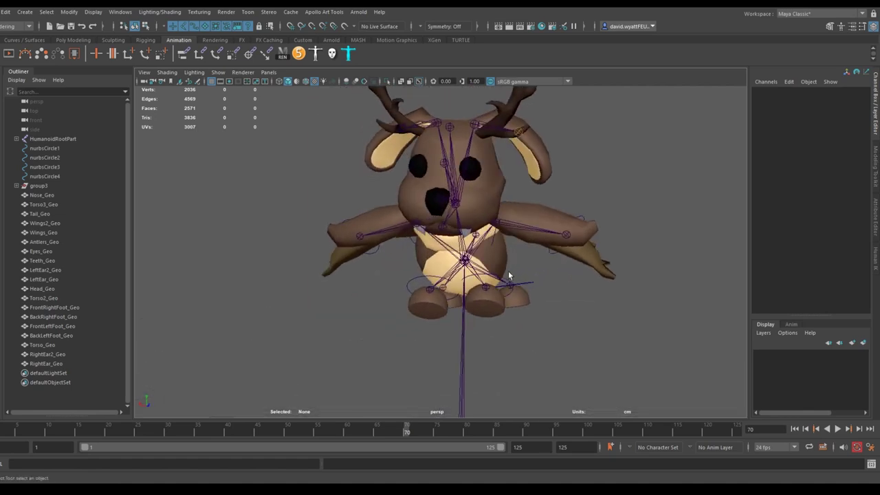
Try rotating the control curves at the base of both rabbit wings together, undo the rotation and clear the selection.
click(495, 242)
alt+drag(441, 255, 422, 244)
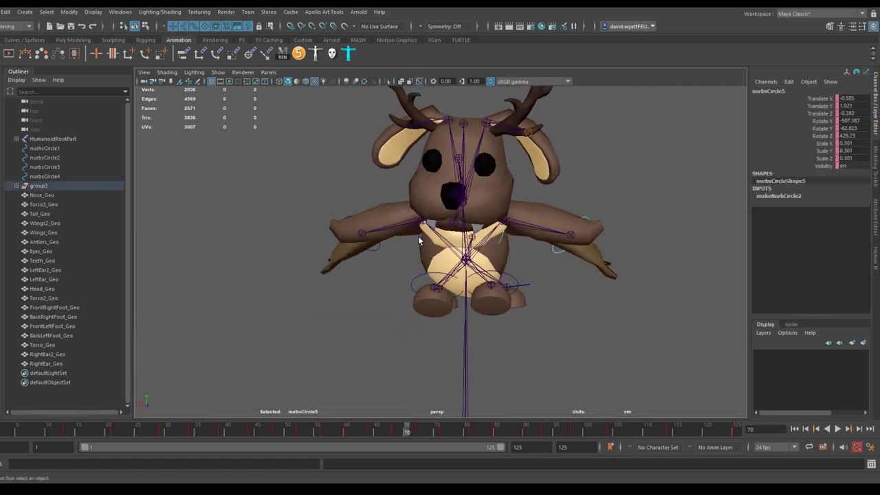
shift+click(418, 235)
key(e)
drag(452, 195, 466, 260)
key(ctrl+z)
click(516, 334)
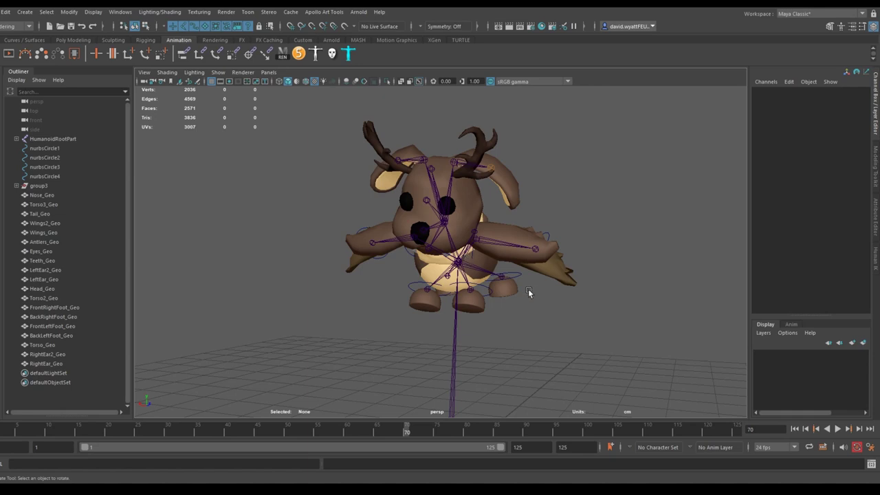
Scrub the rabbit's animation back to frame 1 and examine its resting pose from several angles.
mouse_move(517, 330)
alt+mouse_down()
mouse_move(463, 328)
mouse_move(511, 329)
mouse_move(507, 341)
alt+mouse_up()
drag(409, 433, 2, 426)
alt+drag(439, 288, 442, 260)
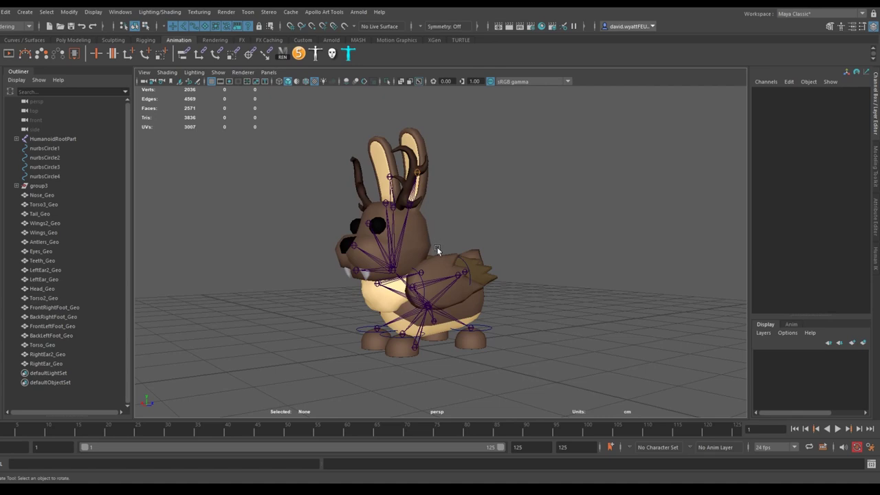
alt+drag(438, 246, 455, 251)
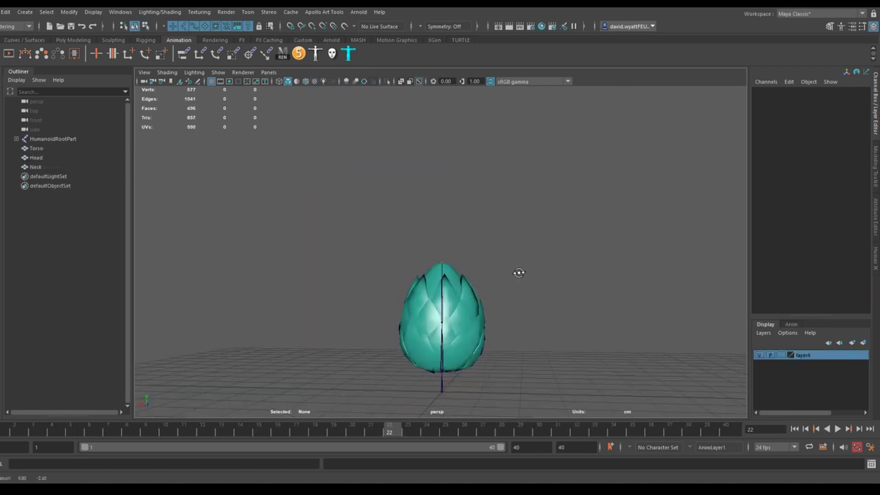
Examine the teal scaled egg model up close and scrub its animation from frame 22 to the start.
alt+drag(440, 242, 476, 246)
scroll(476, 245, up, 3)
alt+middle_drag(476, 245, 449, 267)
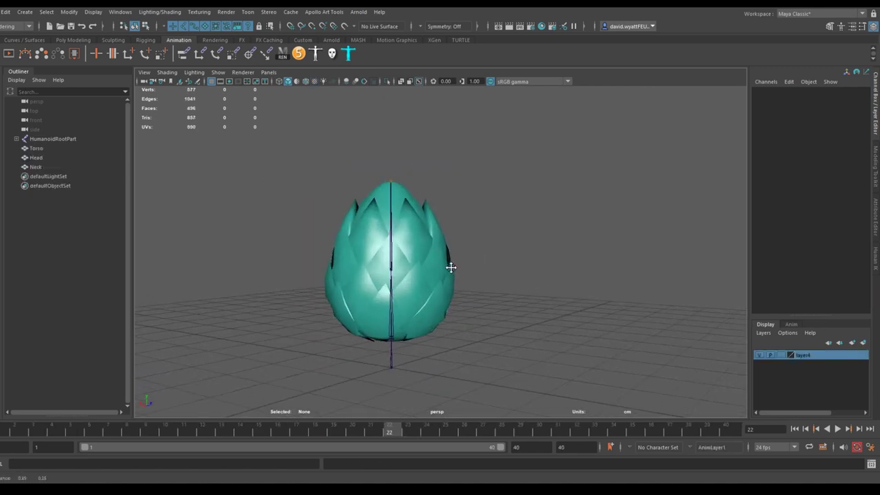
alt+drag(450, 267, 481, 292)
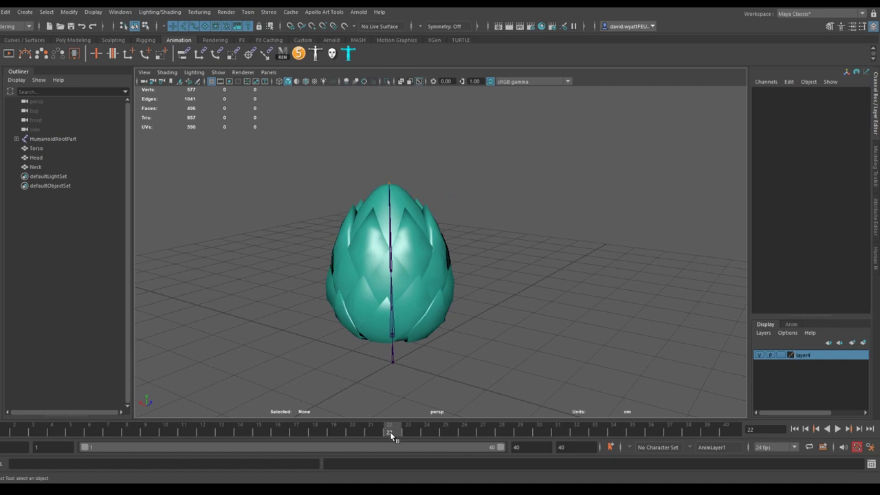
drag(391, 434, 3, 431)
Play the egg's jumping animation, watch it from different angles and stop playback at frame 3.
scroll(240, 338, down, 3)
alt+drag(271, 329, 300, 325)
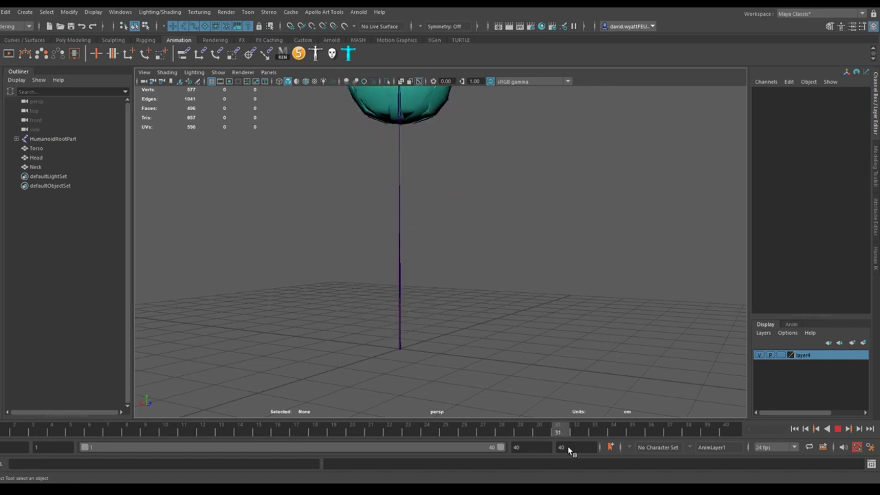
key(Escape)
alt+drag(473, 328, 488, 315)
click(837, 428)
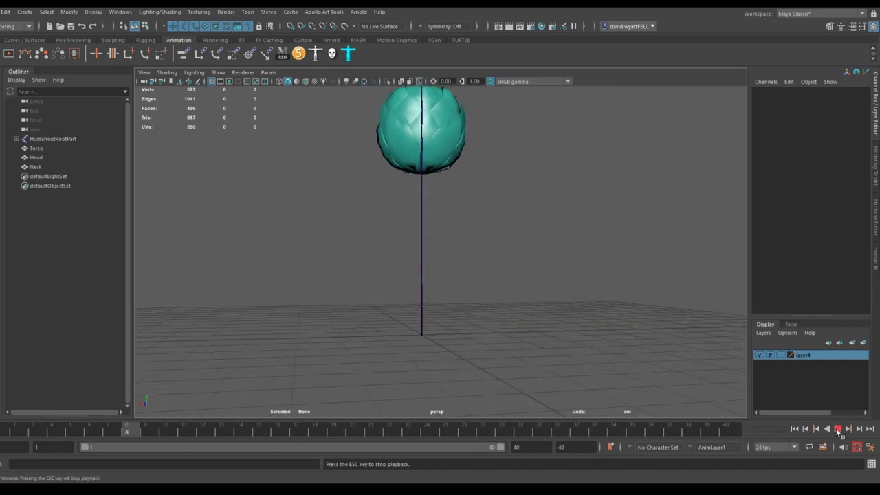
alt+drag(632, 333, 543, 295)
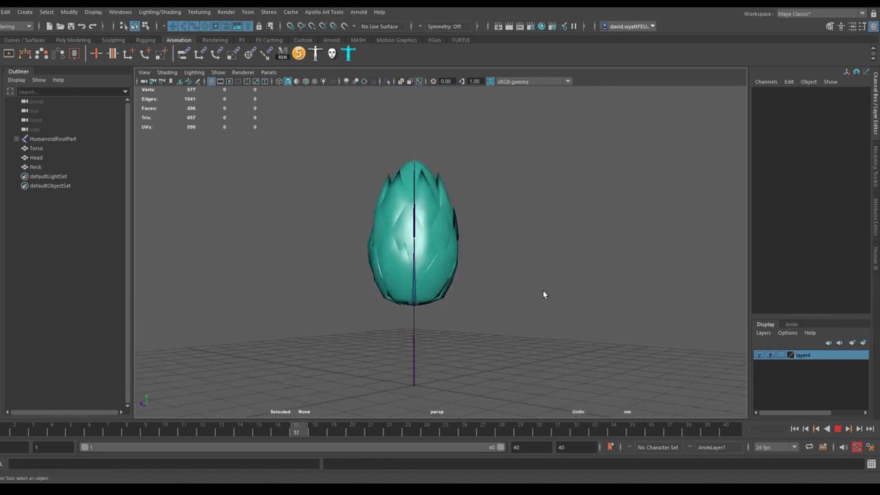
click(836, 429)
Try moving the egg's Neck joint and undo the move.
scroll(475, 342, up, 3)
click(382, 306)
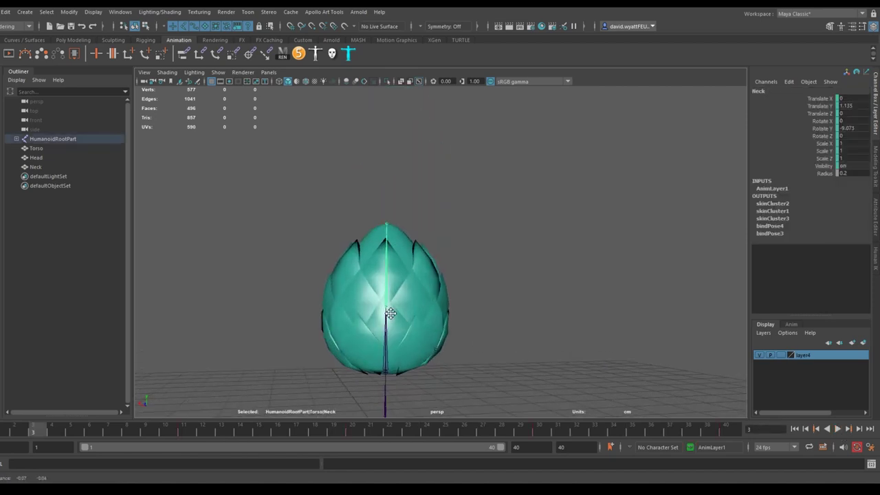
key(w)
drag(395, 324, 405, 314)
key(ctrl+z)
Try moving the egg's Head joint upward and undo the move.
click(395, 251)
drag(396, 248, 398, 208)
key(ctrl+z)
key(ctrl+z)
click(394, 201)
key(ctrl+z)
Scrub through the egg's jumping animation, return to frame 1 and view the egg from several angles.
scroll(426, 261, down, 4)
alt+drag(433, 280, 411, 299)
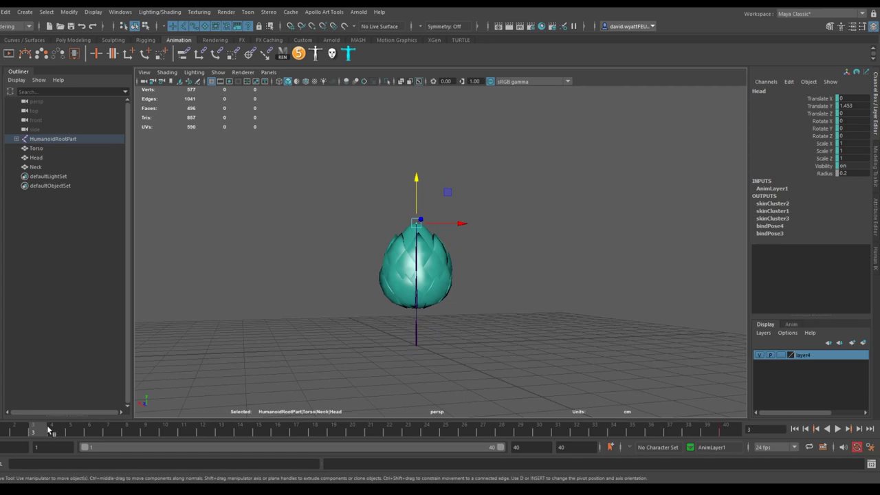
drag(48, 431, 173, 431)
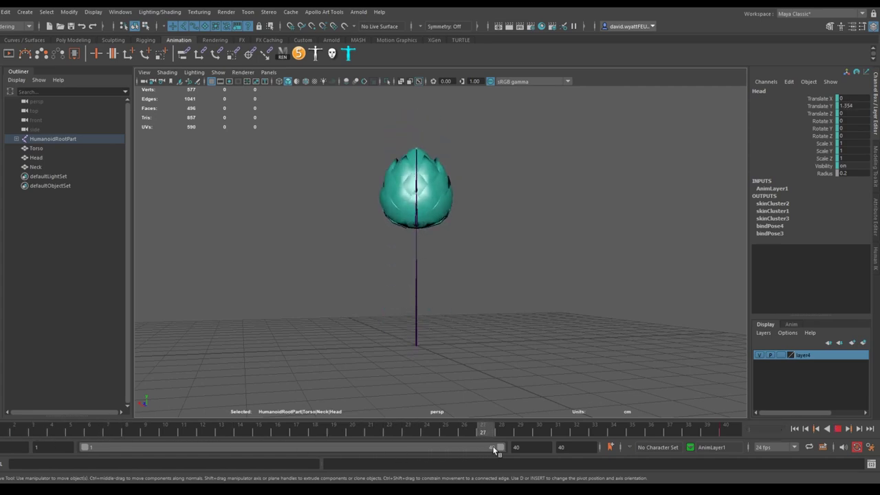
drag(756, 428, 2, 386)
alt+drag(454, 306, 436, 316)
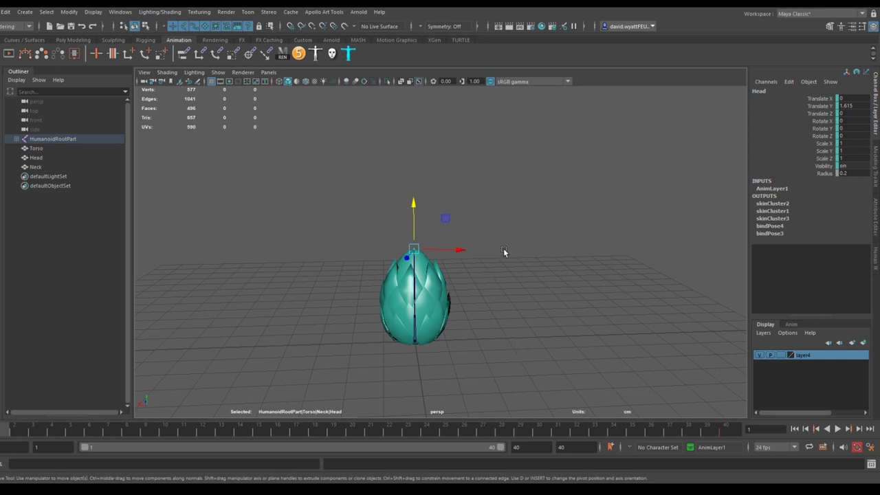
mouse_move(510, 289)
alt+mouse_down()
mouse_move(521, 274)
mouse_move(514, 287)
alt+mouse_up()
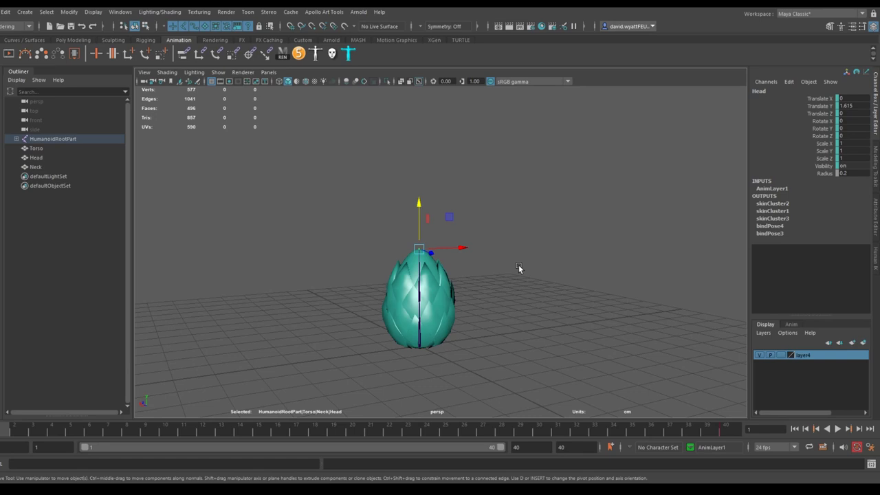
alt+drag(483, 229, 367, 255)
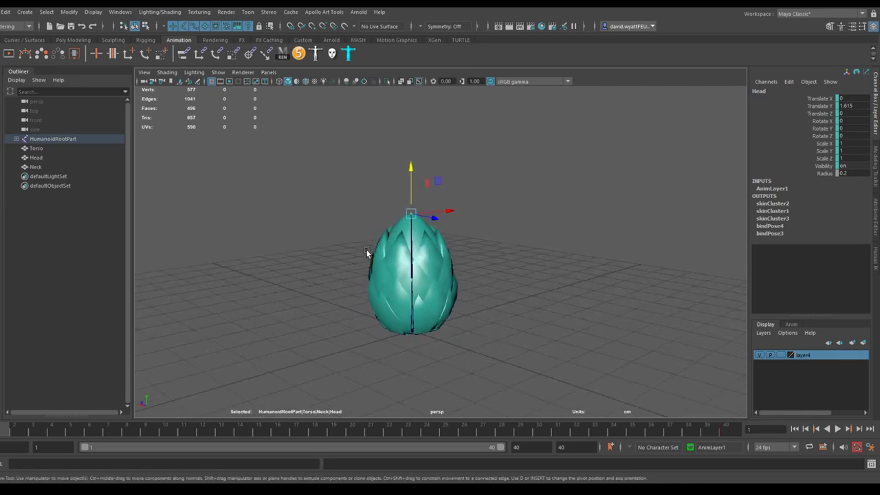